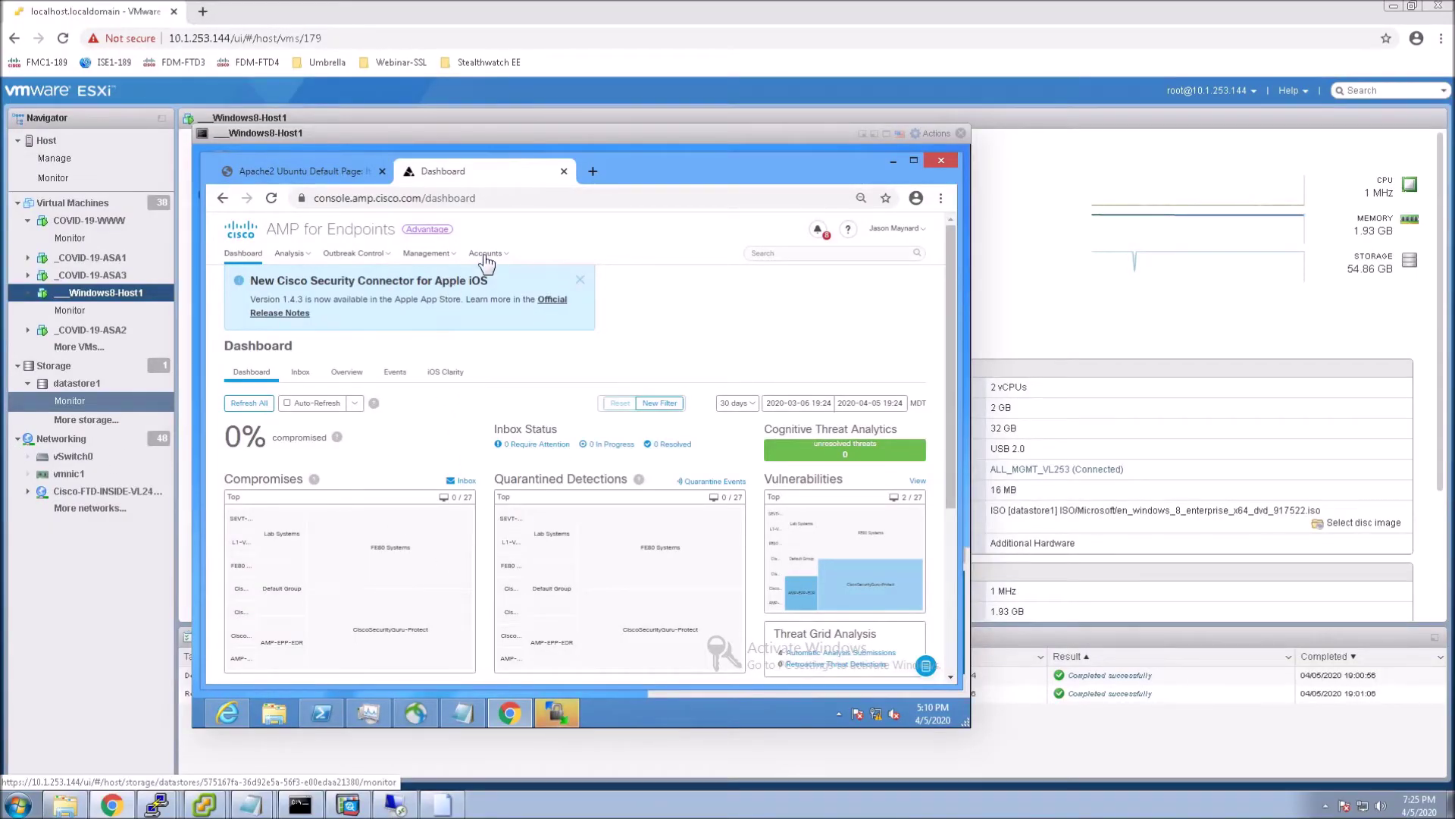
- Download the Windows AMP connector for the CiscoSecurityGuru-Protect group via Management > Download Connector, then return to the Apache2 tab
click(440, 255)
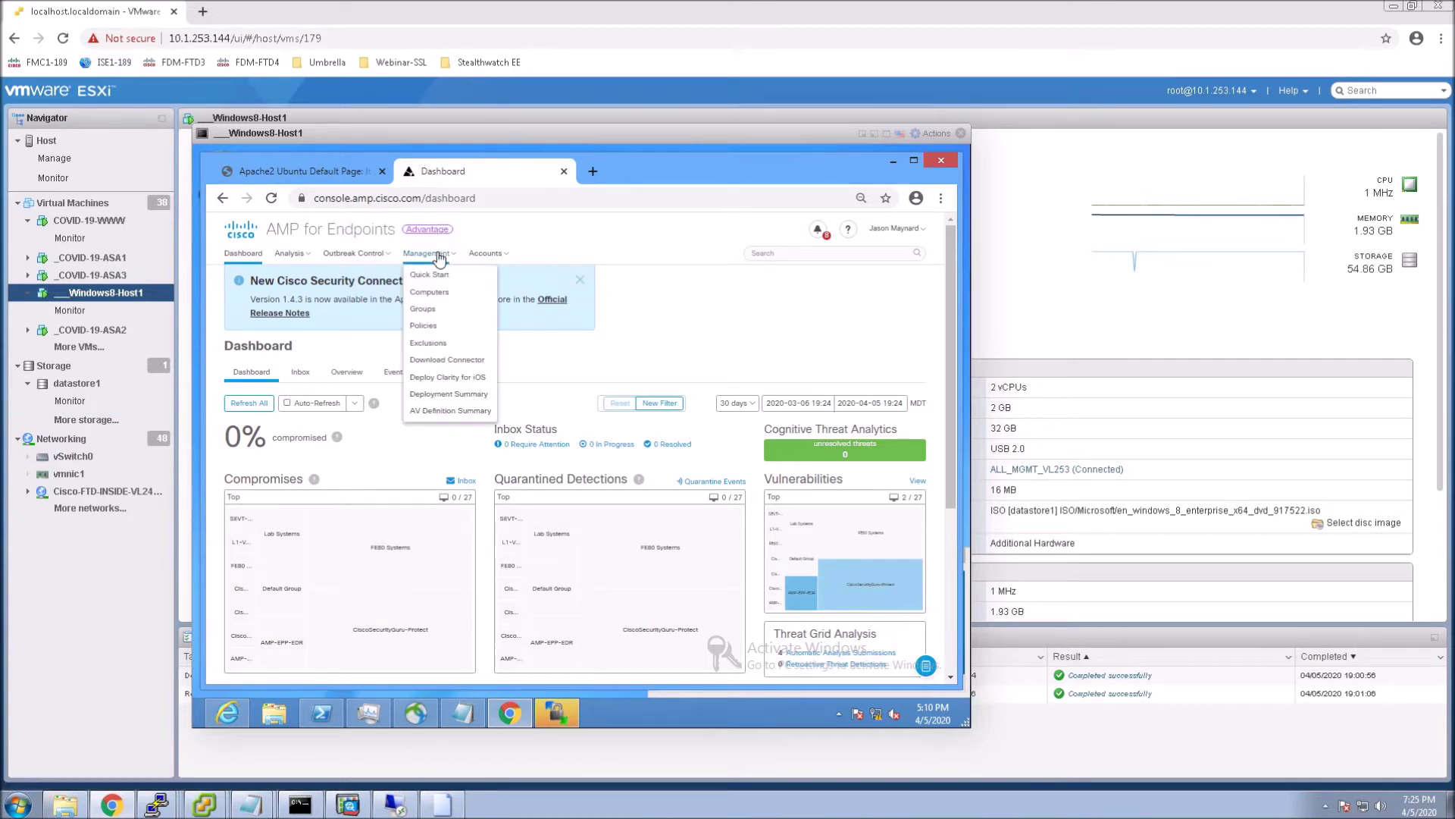
click(455, 363)
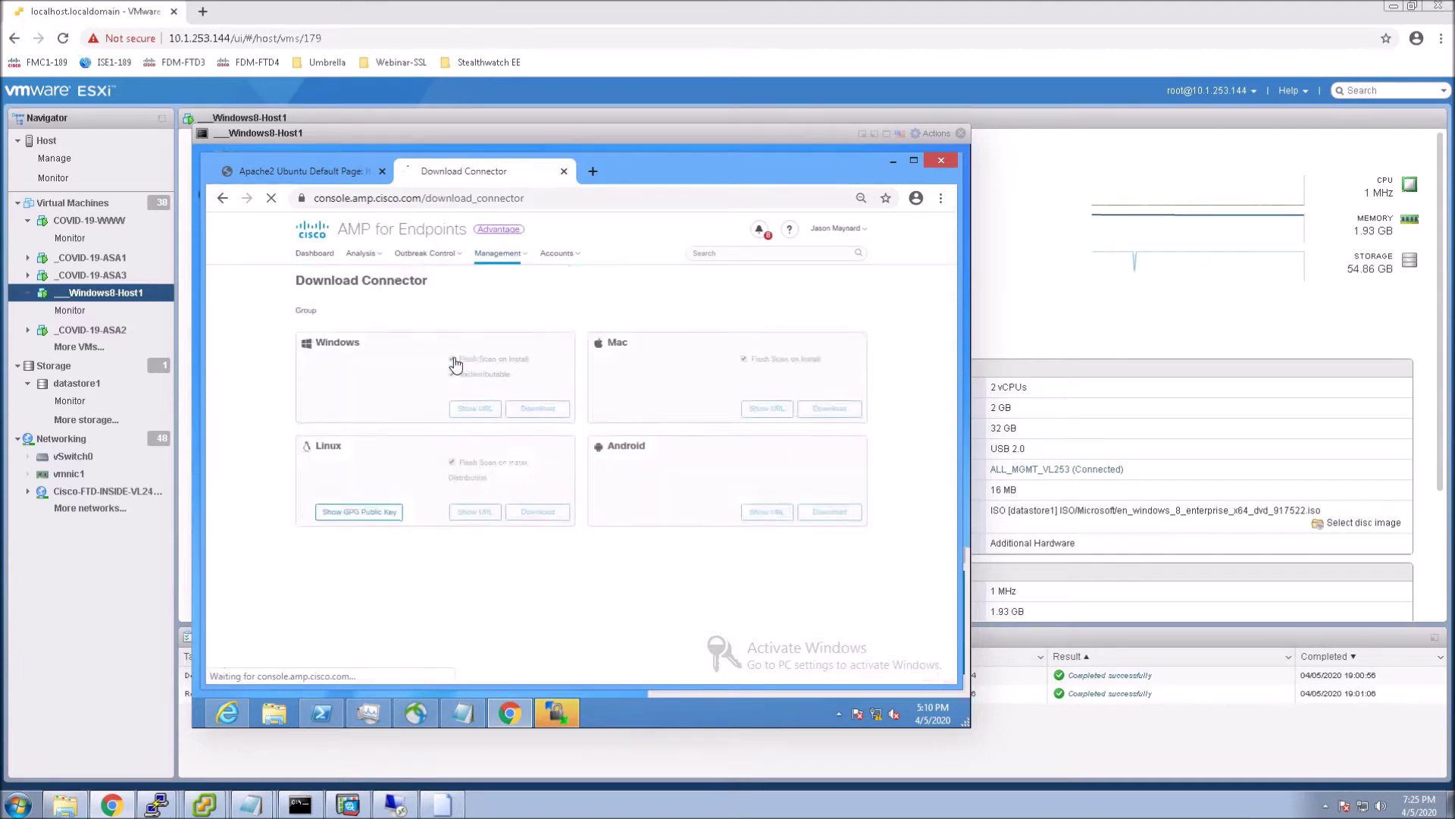
click(444, 379)
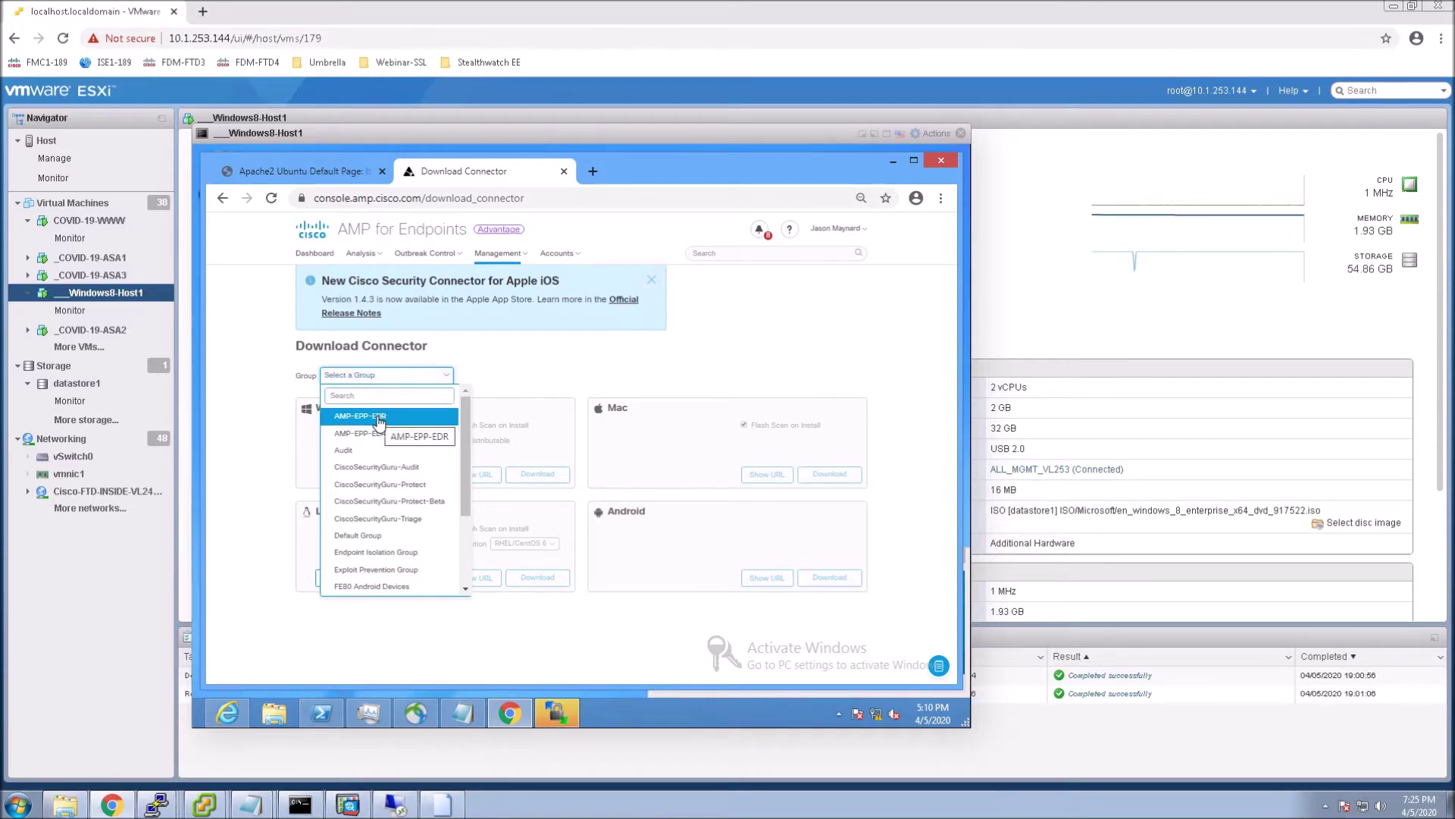
click(379, 486)
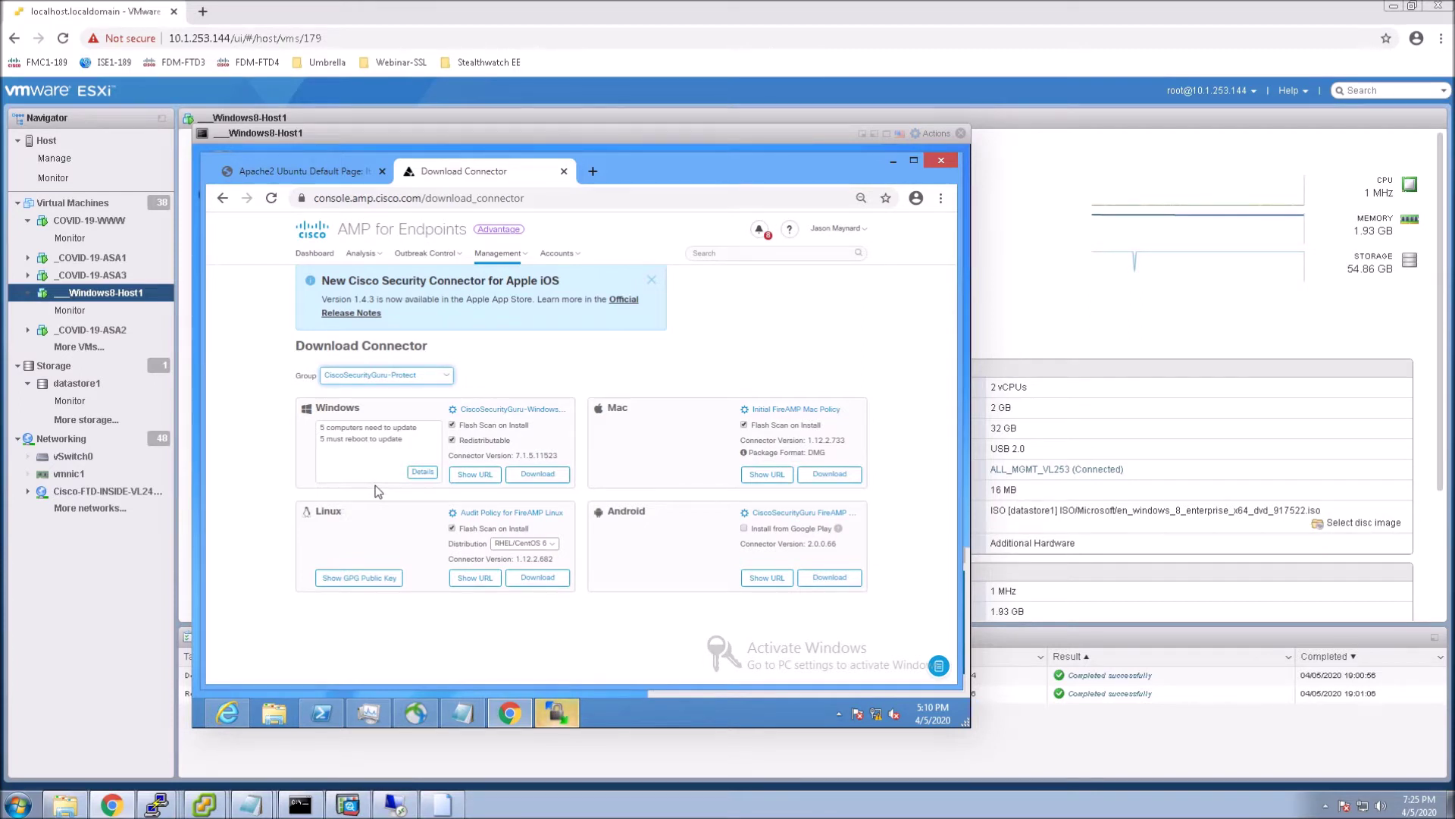
click(545, 478)
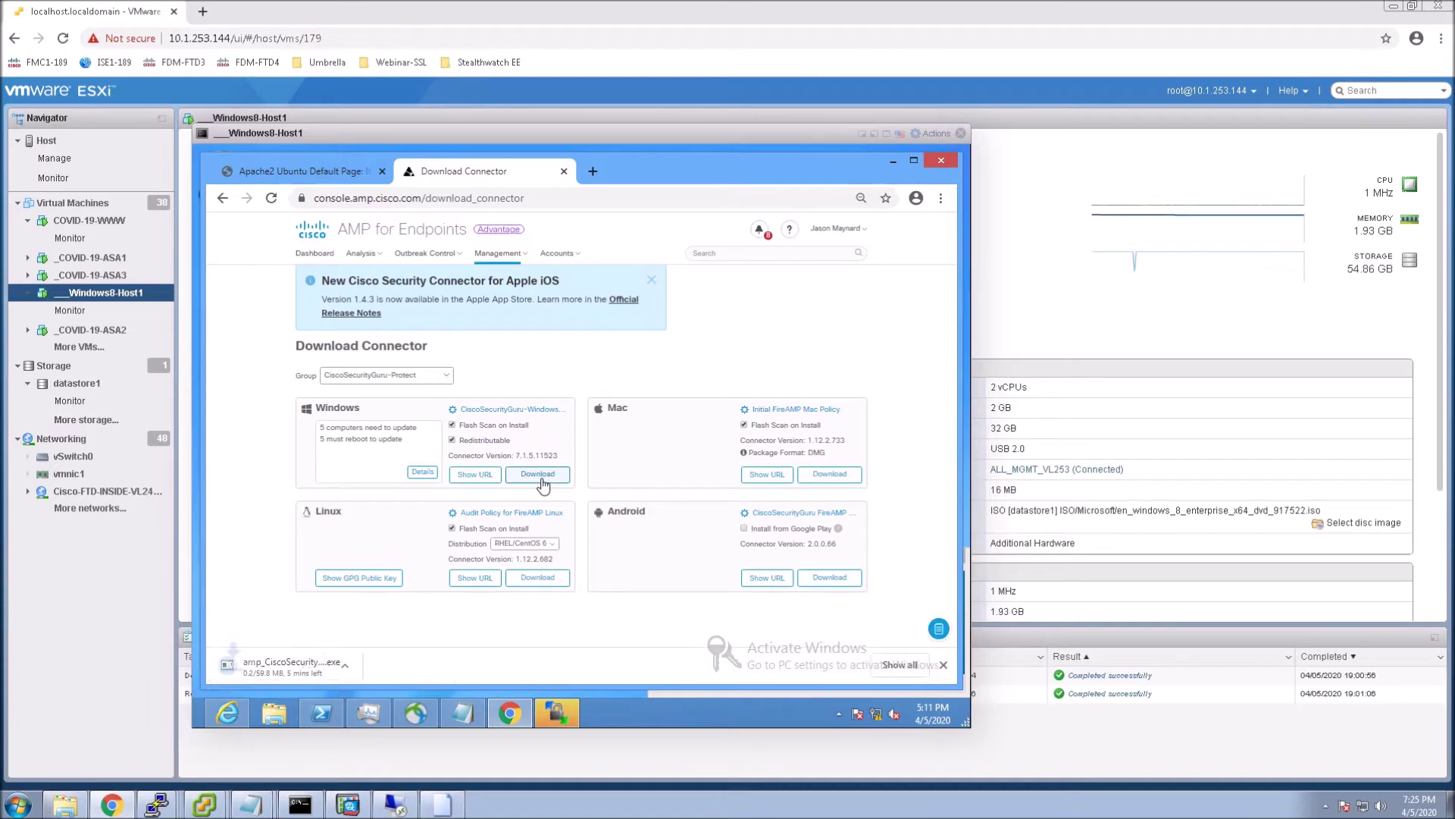
click(326, 176)
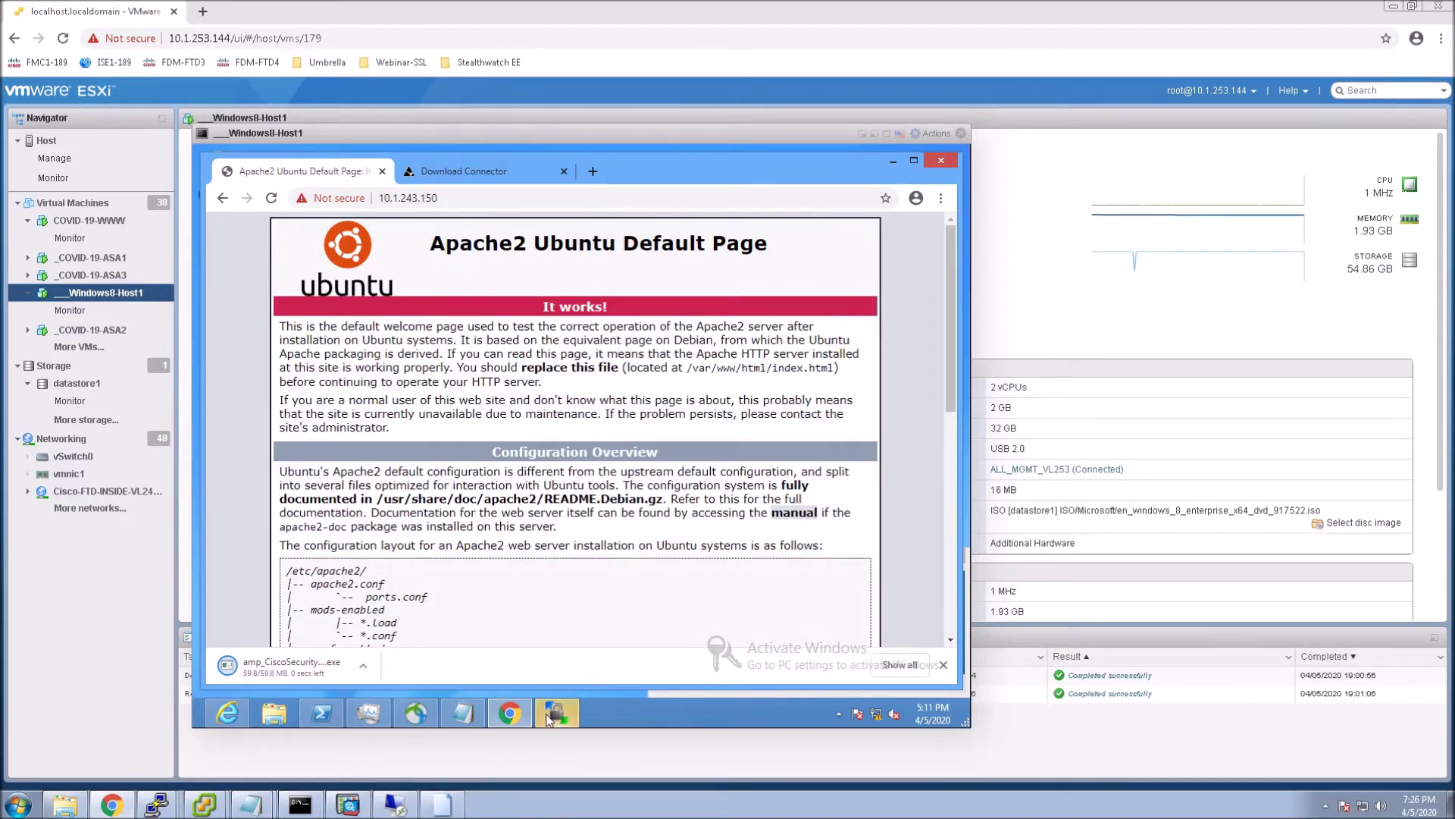
- Connect the AnyConnect VPN, signing in with the account password
click(569, 714)
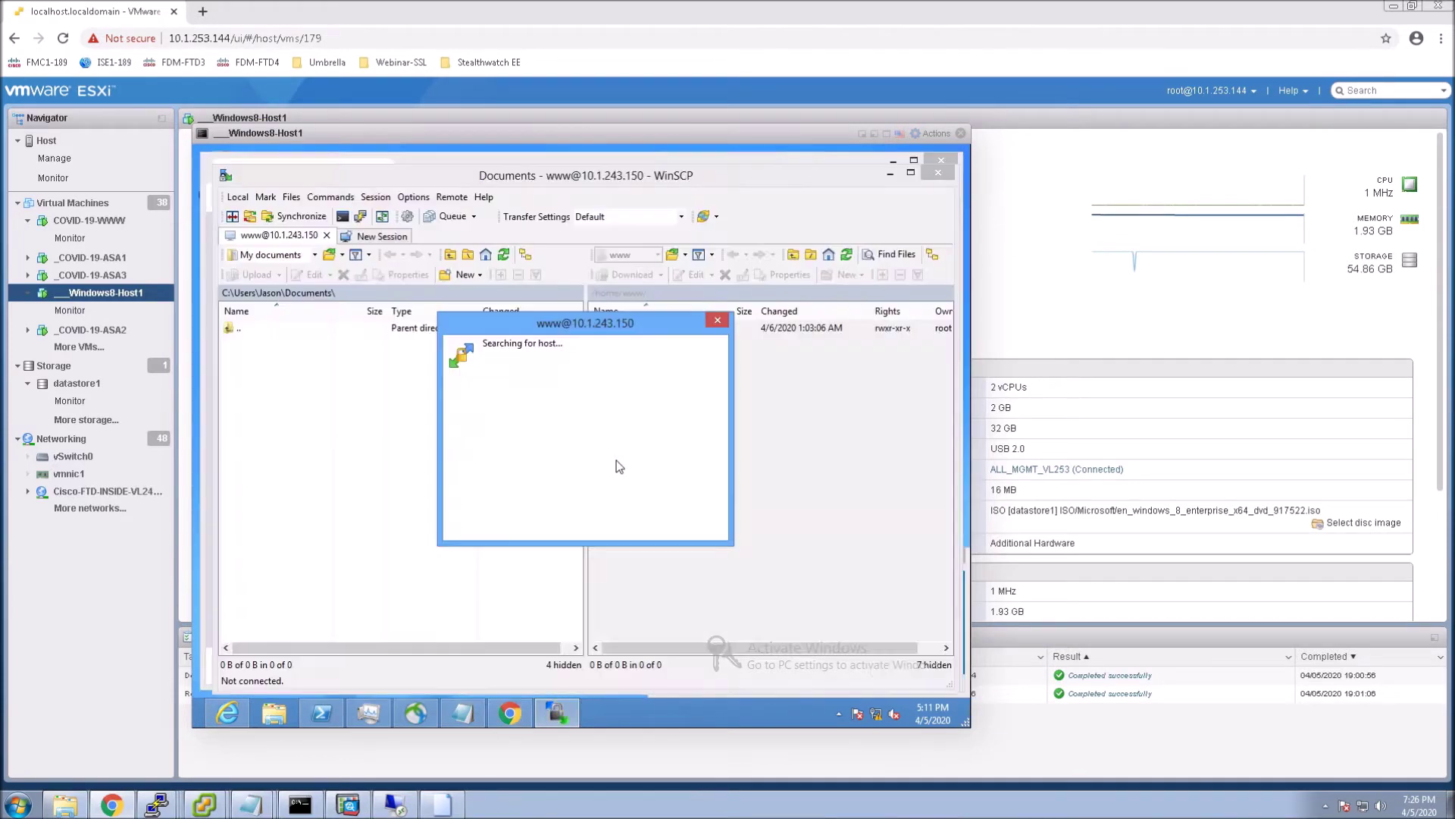
click(415, 714)
click(909, 631)
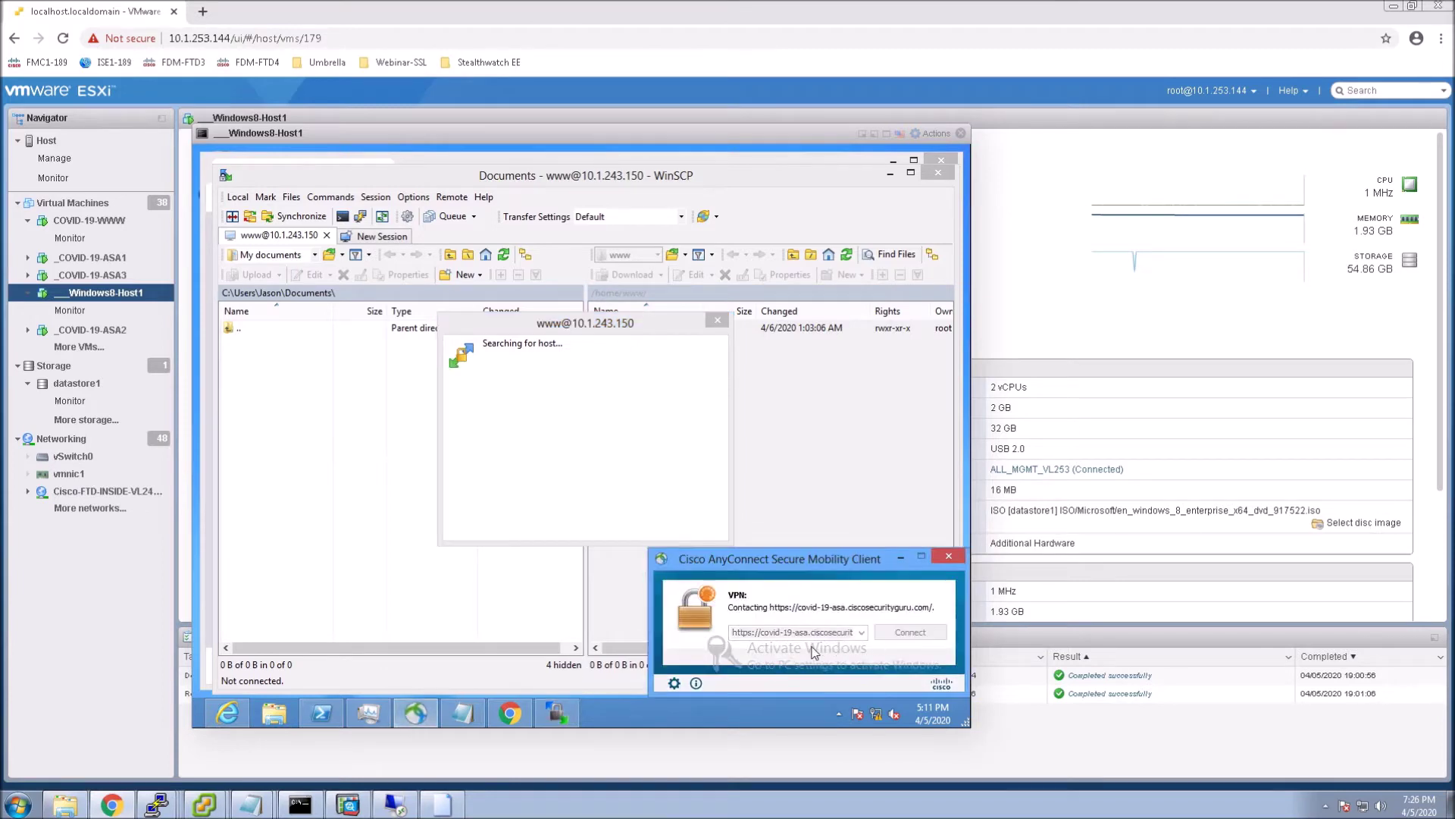
text(*)
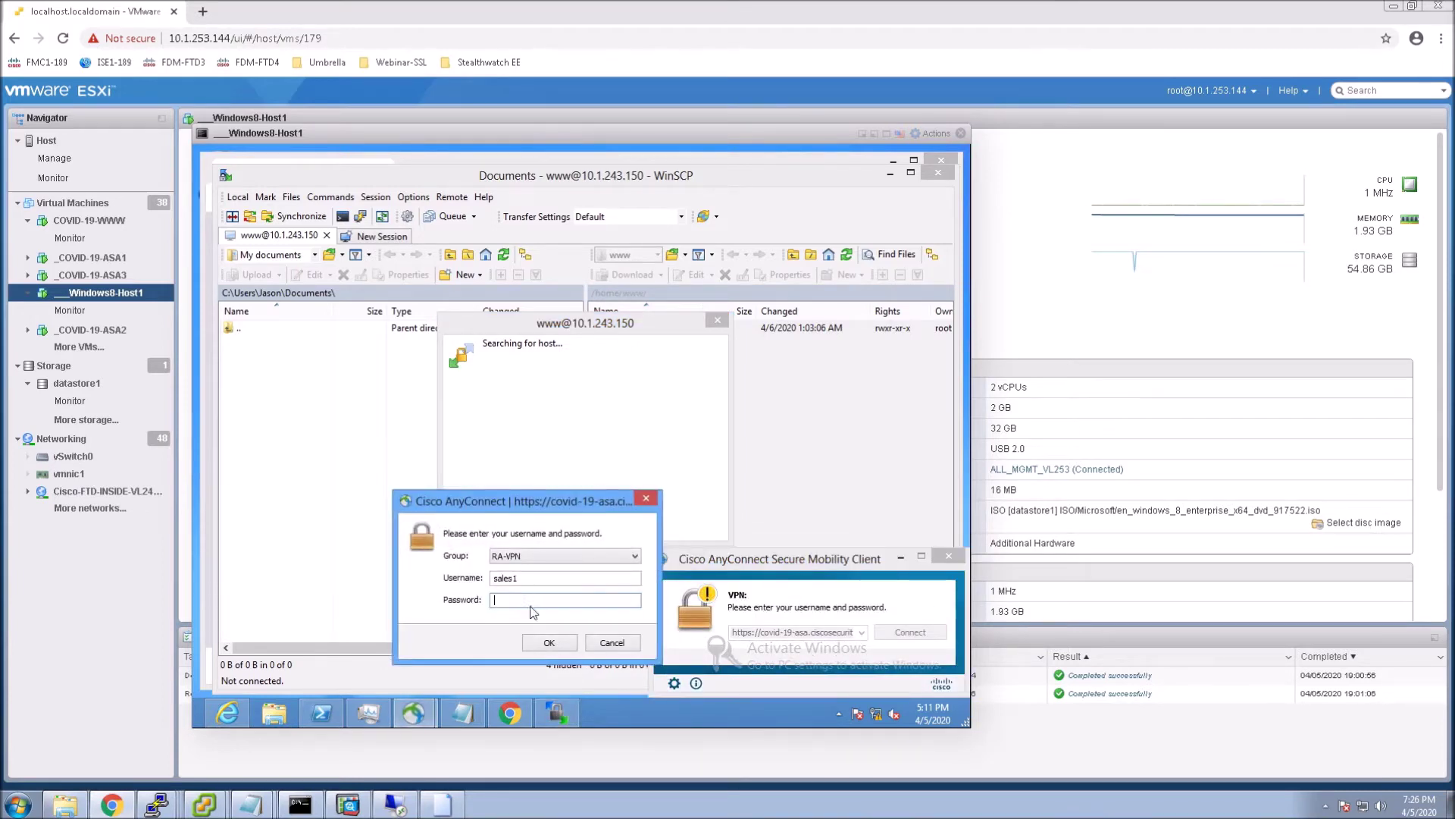
text(********)
key(Return)
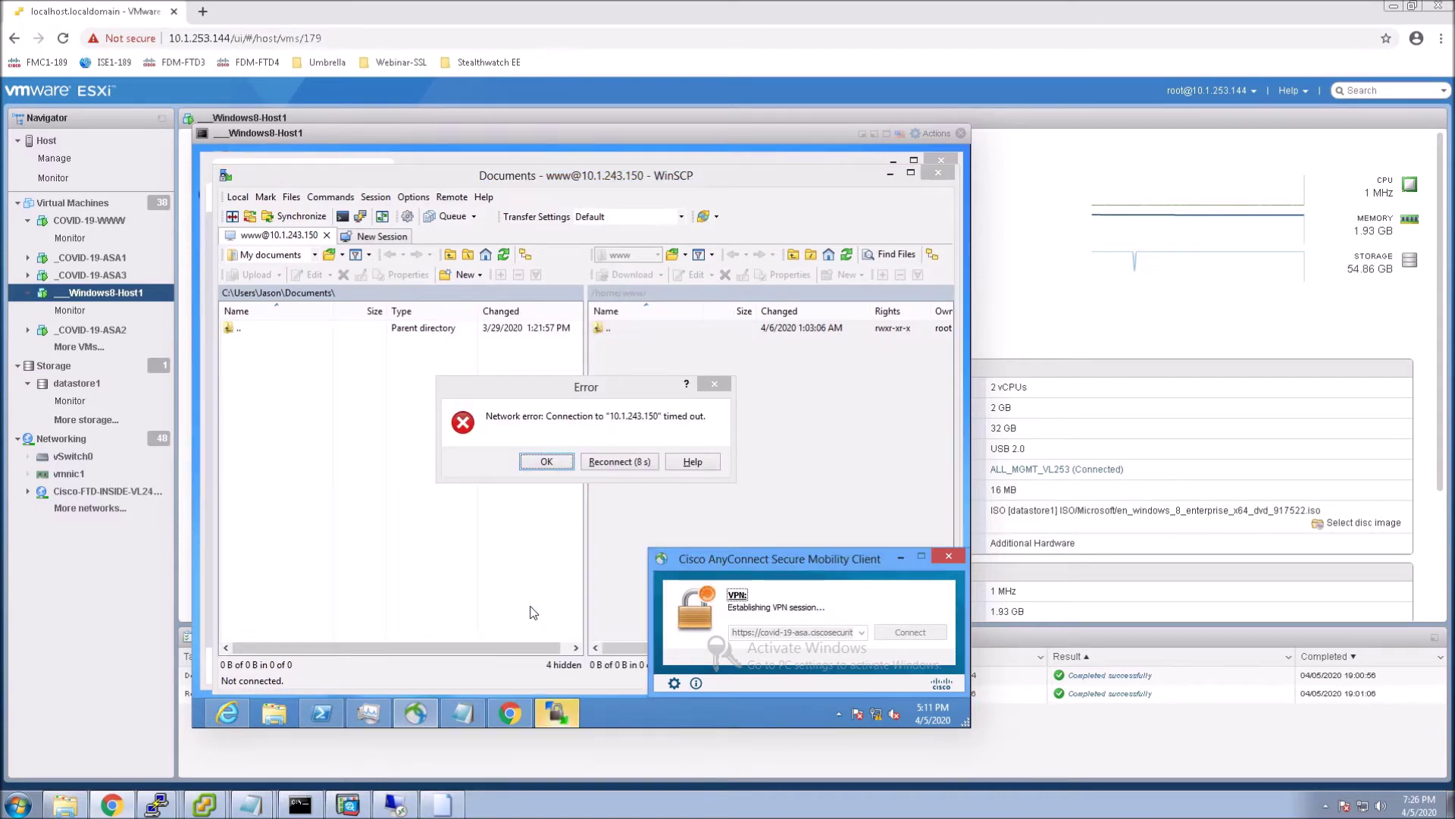
- Reconnect the WinSCP www session to 10.1.243.150 so the server's files are listed
click(613, 462)
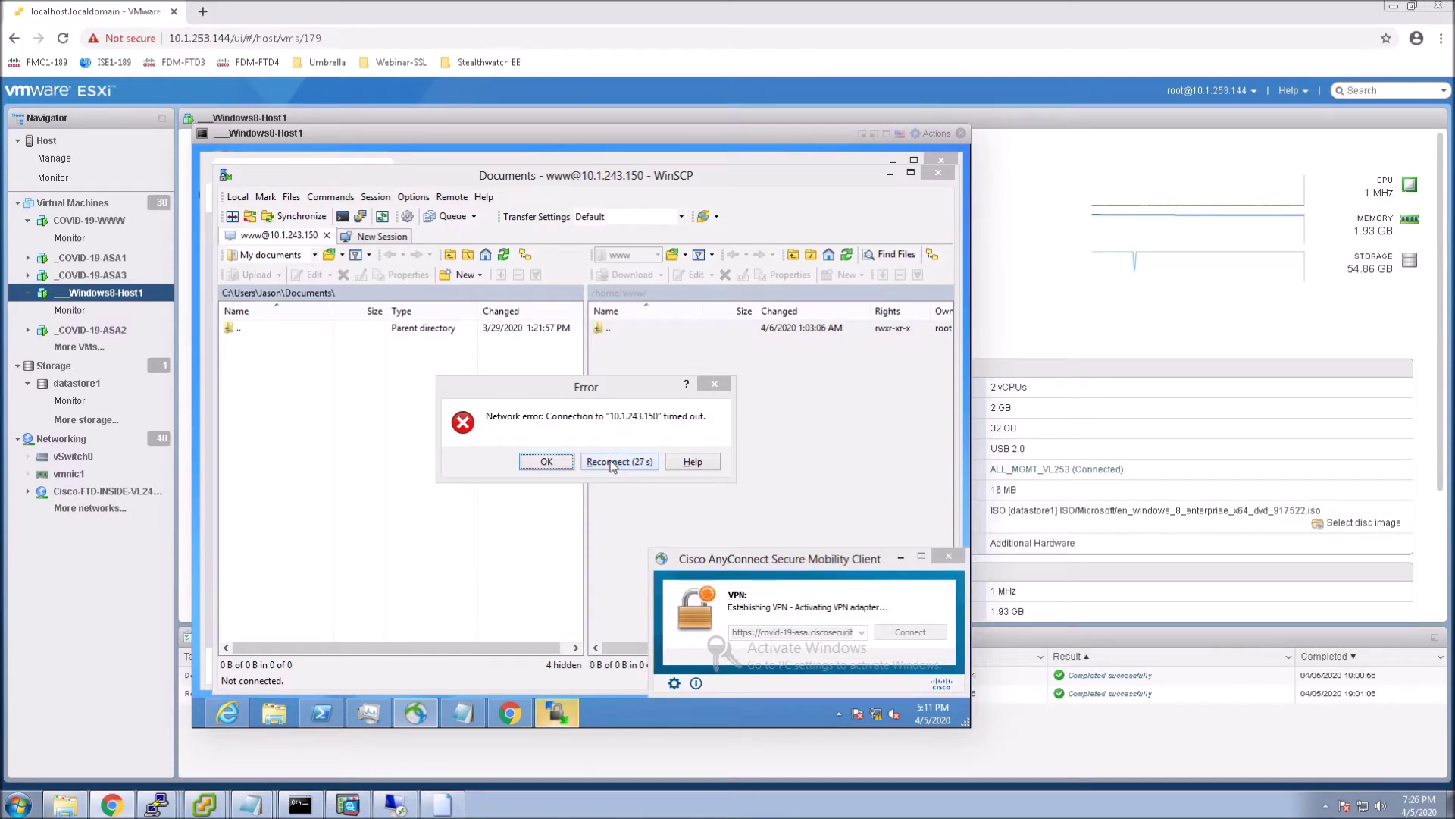
click(613, 462)
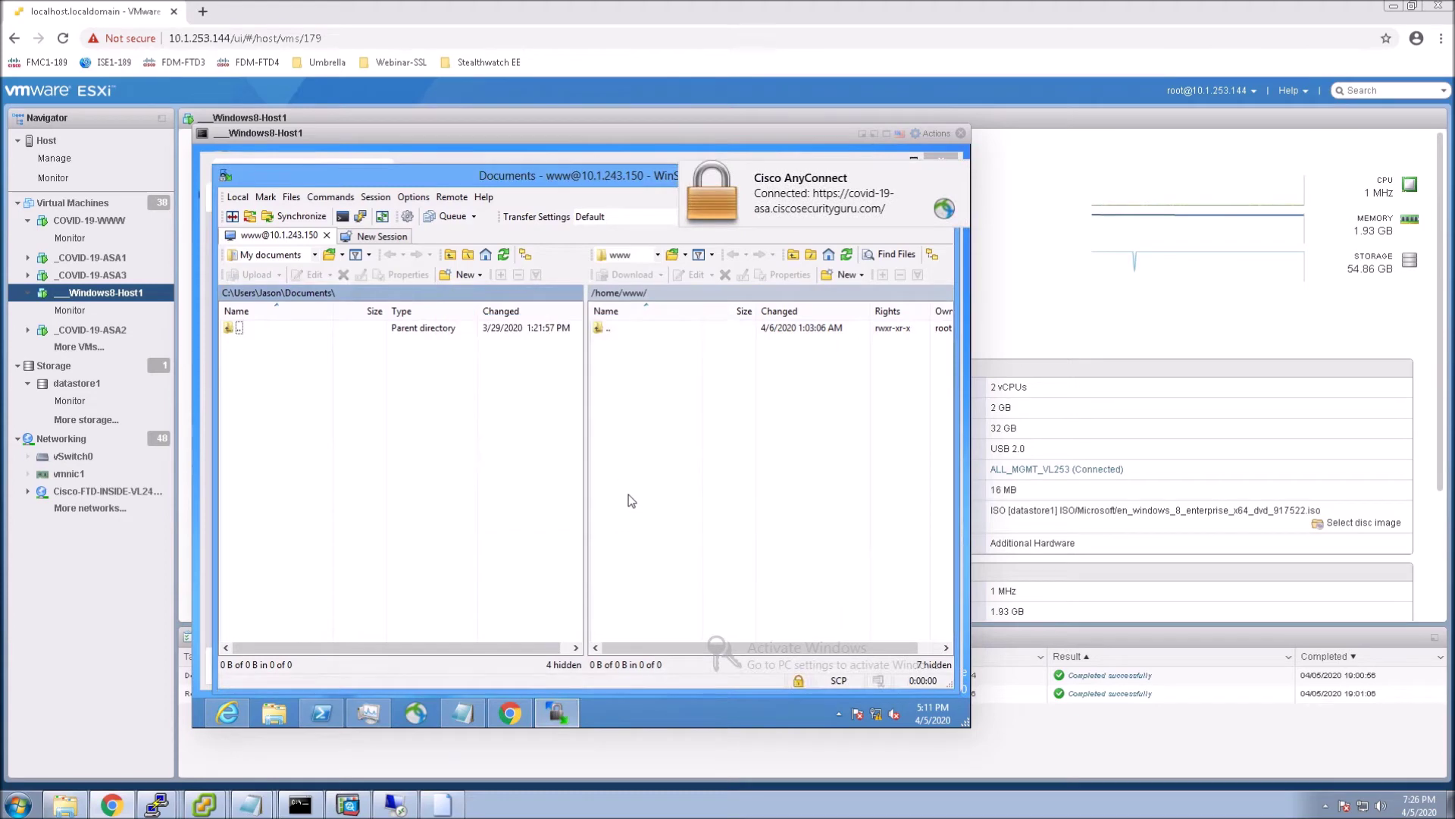
click(607, 328)
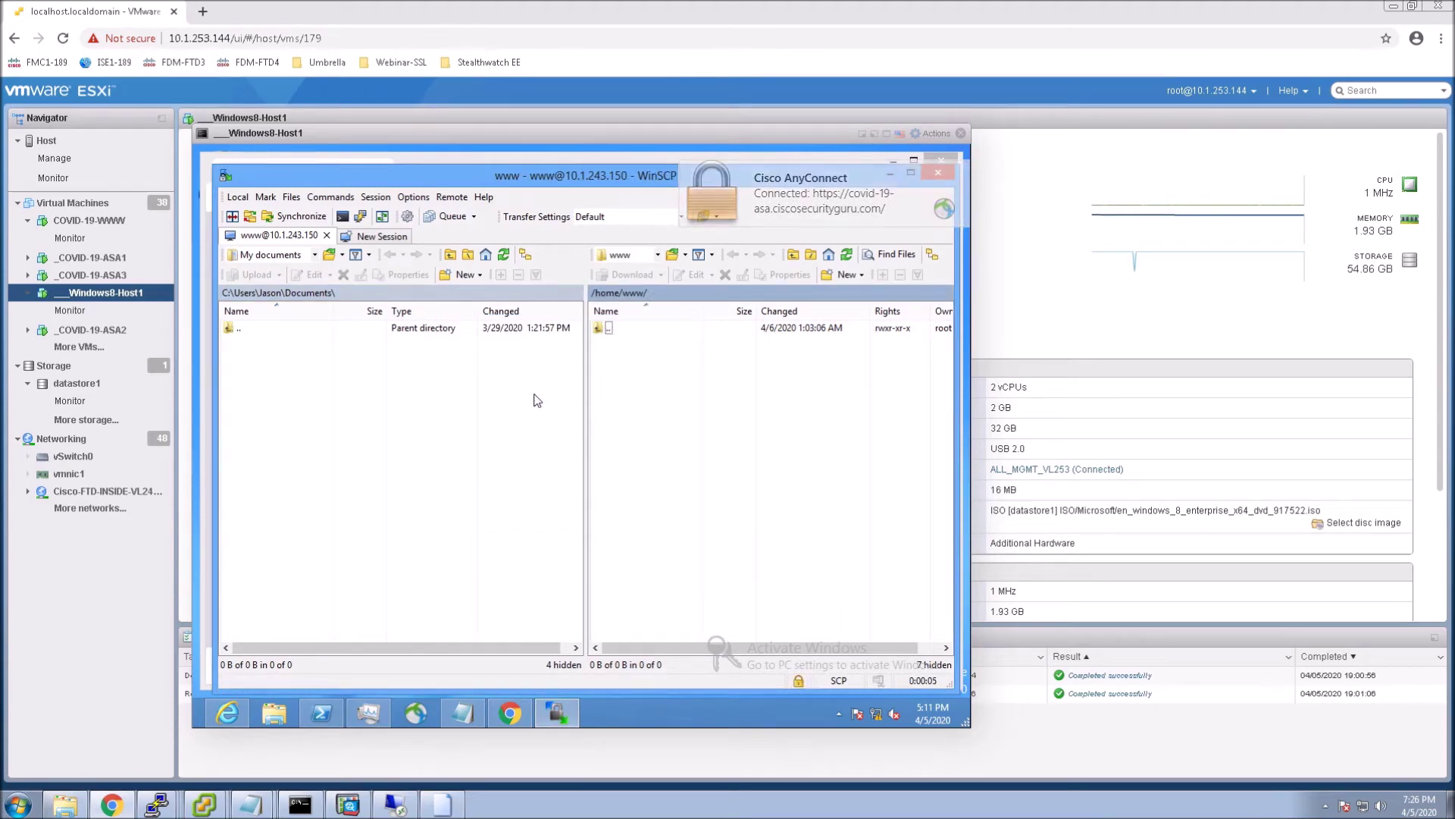
click(235, 324)
- Upload amp_CiscoSecurityGuru-Protect.exe from C:\Users\Jason\Downloads to /home/www/, then widen the remote Name column
double_click(229, 329)
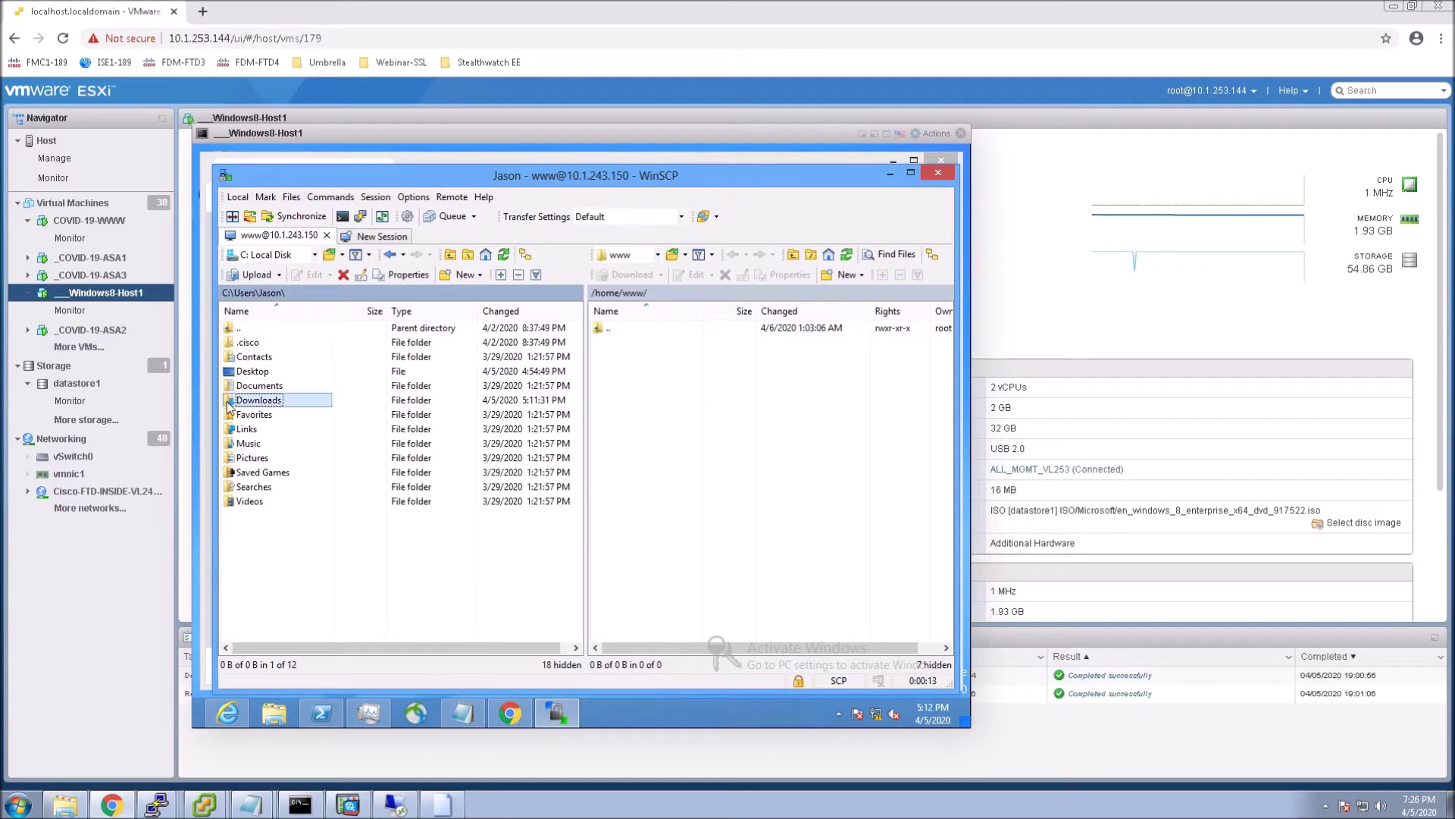
double_click(258, 385)
drag(269, 349, 651, 393)
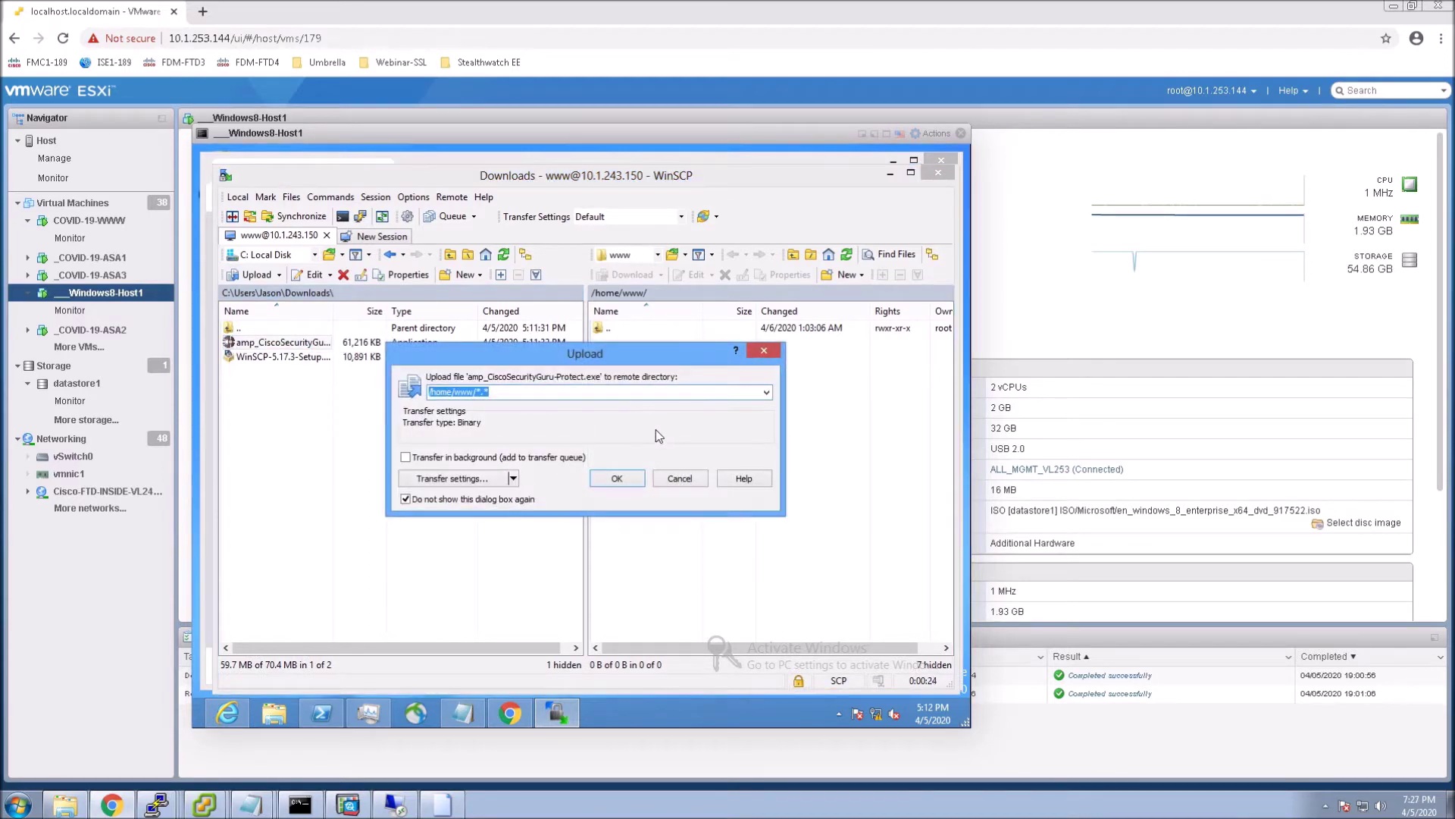
click(616, 478)
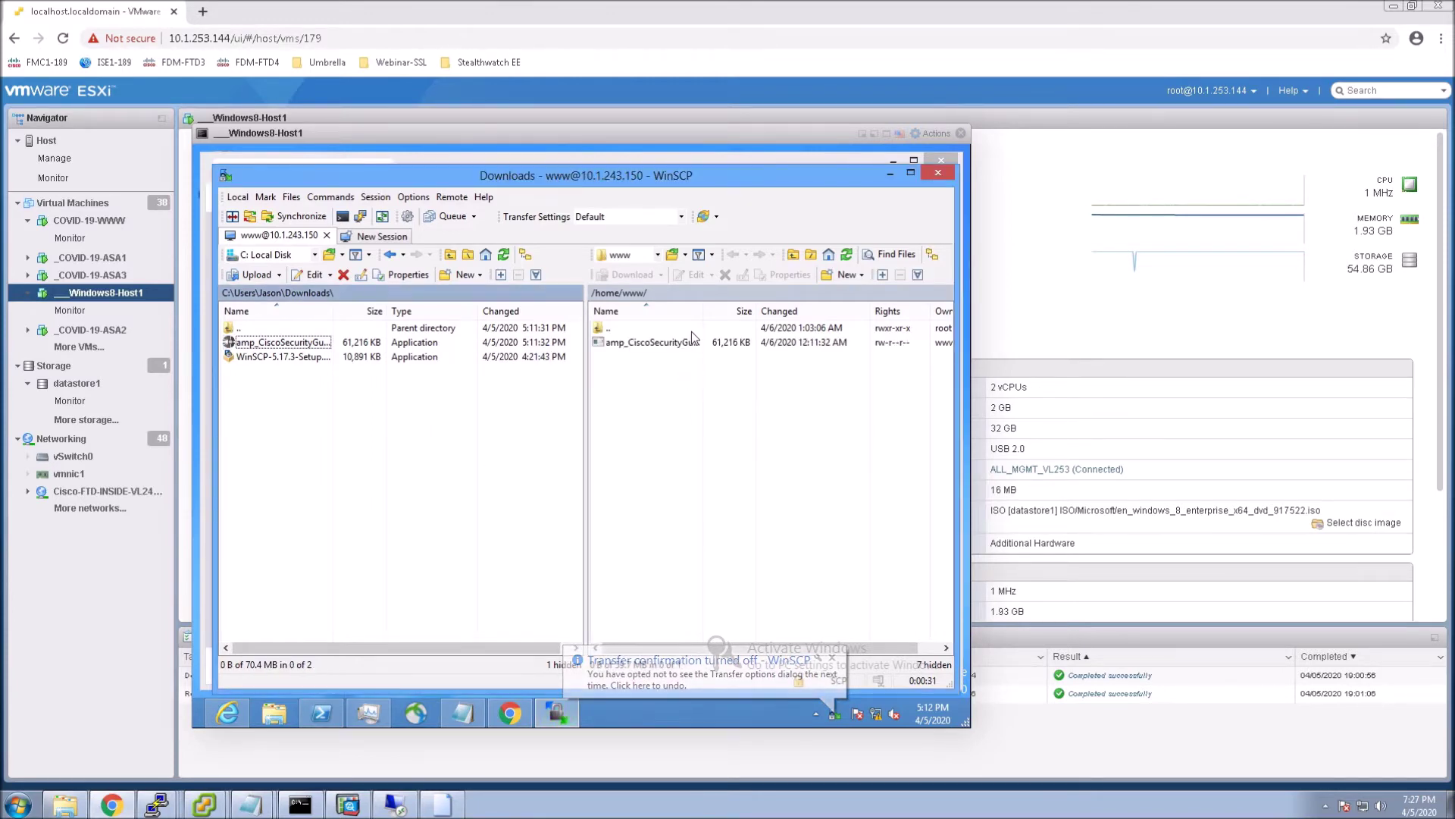
drag(701, 312, 769, 312)
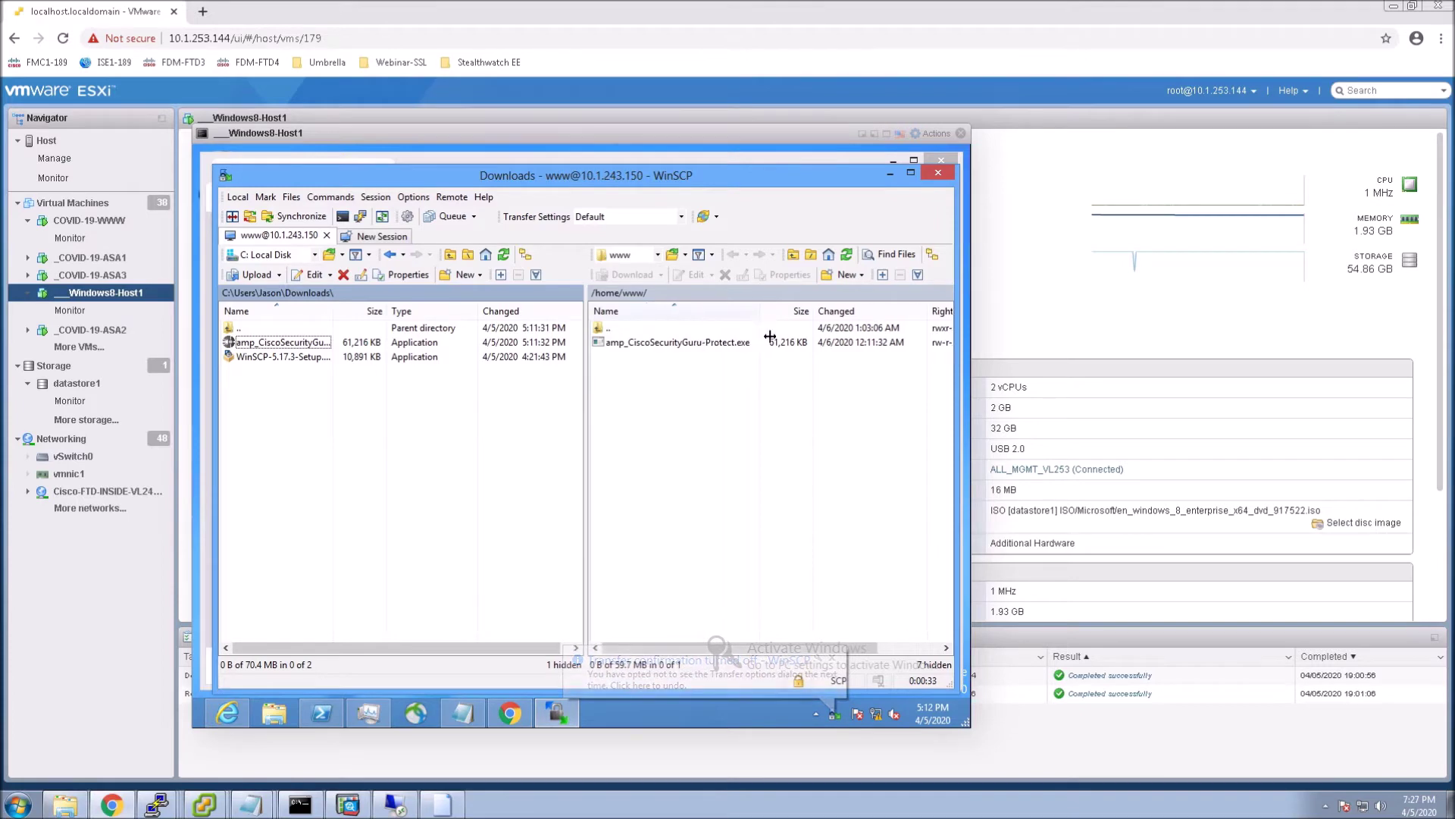
click(742, 394)
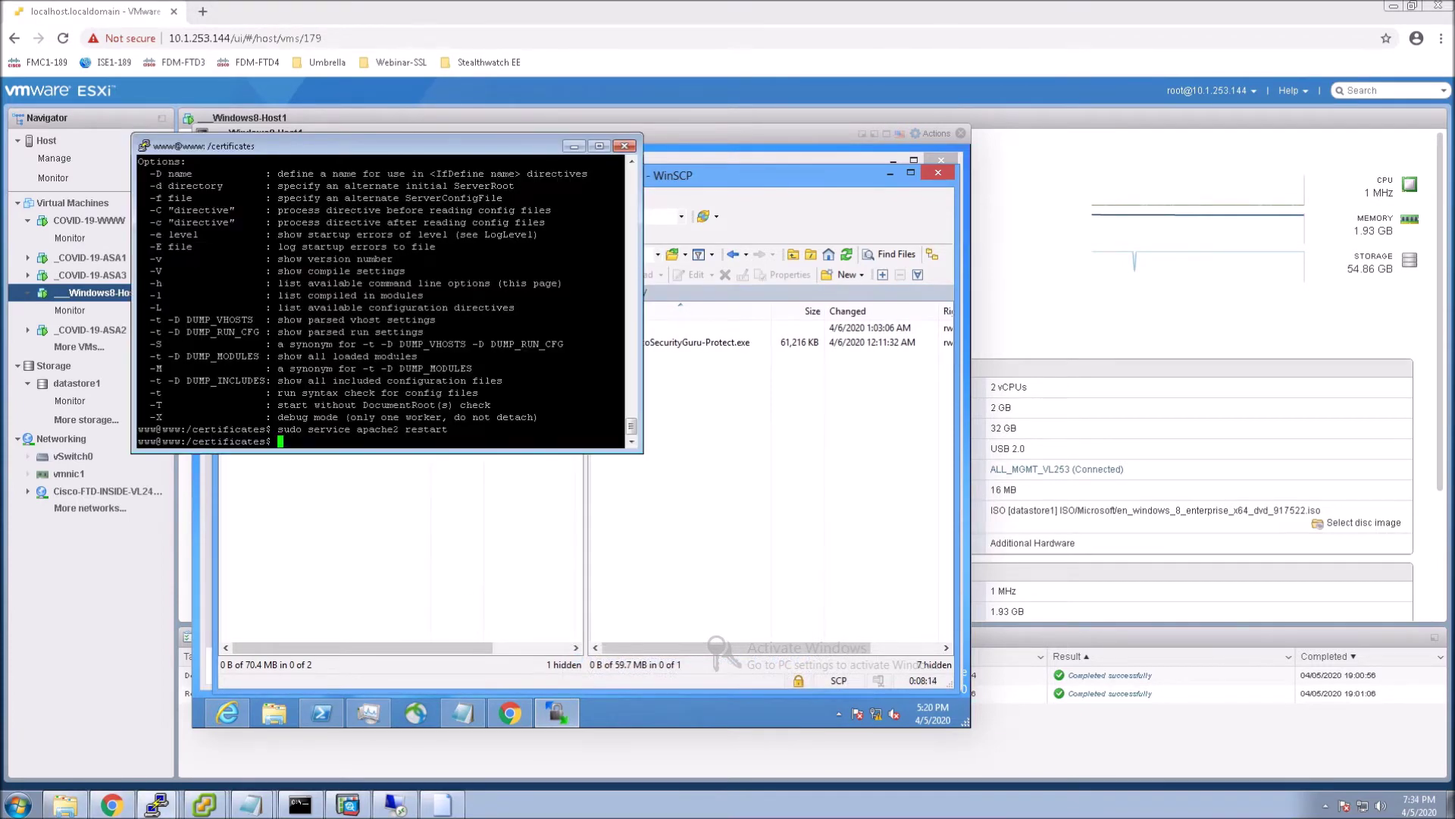
- Go to the home folder with cd ~ and list its files with ls
text(cd ~)
key(Return)
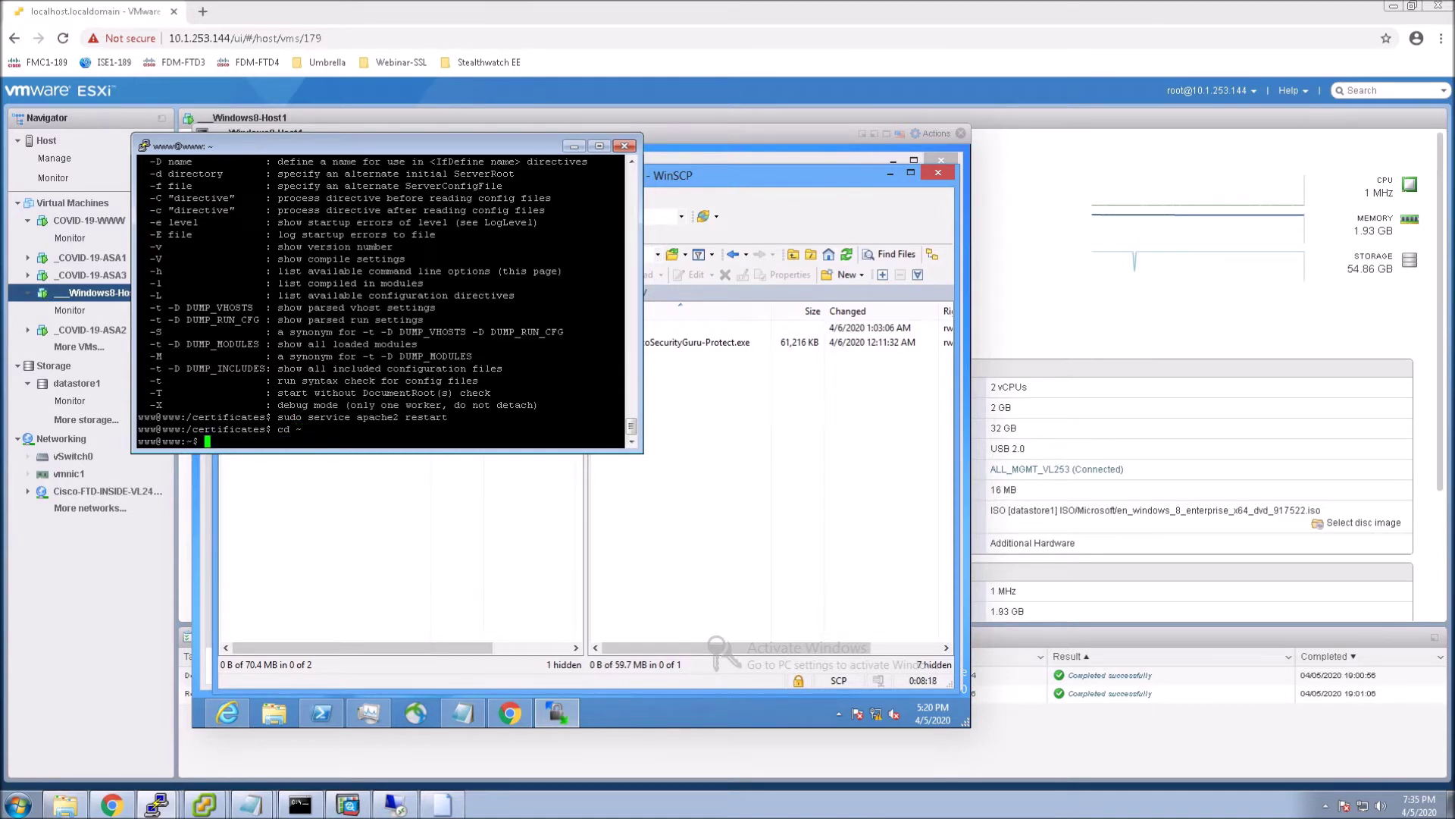
text(ls)
key(Return)
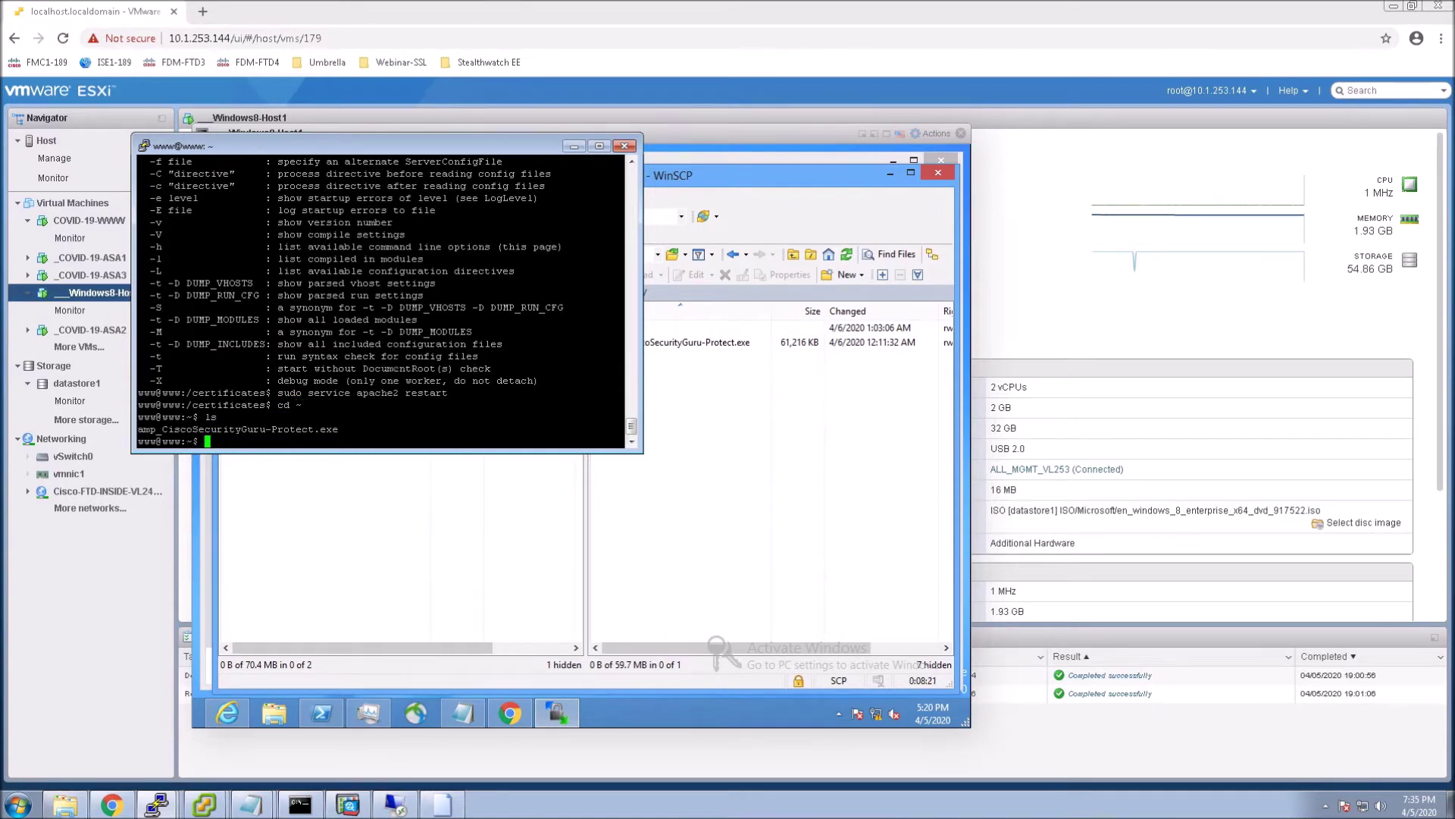
- Run sudo cp amp_CiscoSecurityGuru-Protect.exe /var/www/html/endpoint.exe
text(cp am)
key(Tab)
text(/var/)
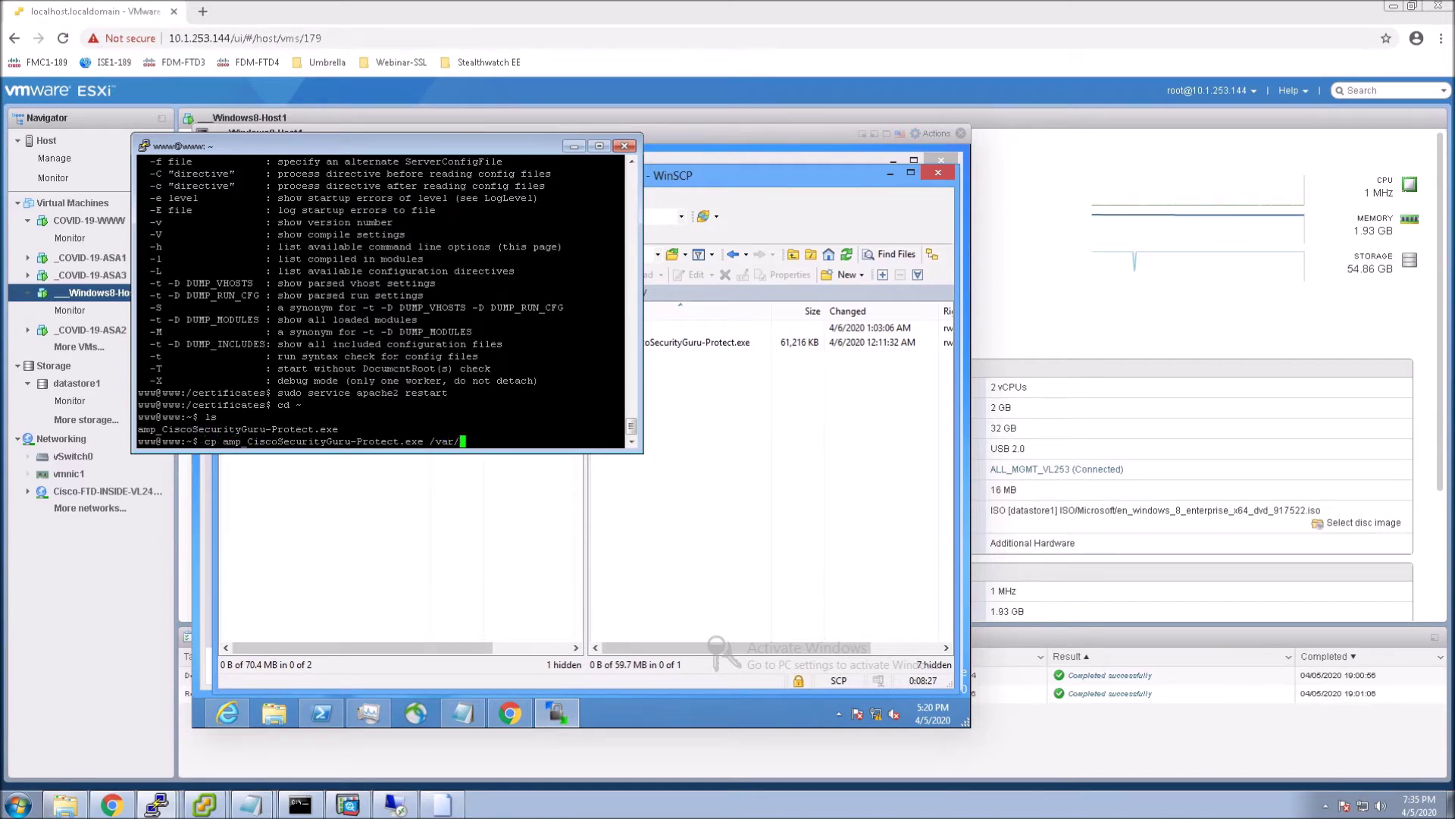
text(www/)
text(h)
text(tml/)
text(am)
key(BackSpace)
key(BackSpace)
key(Home)
text(sudo)
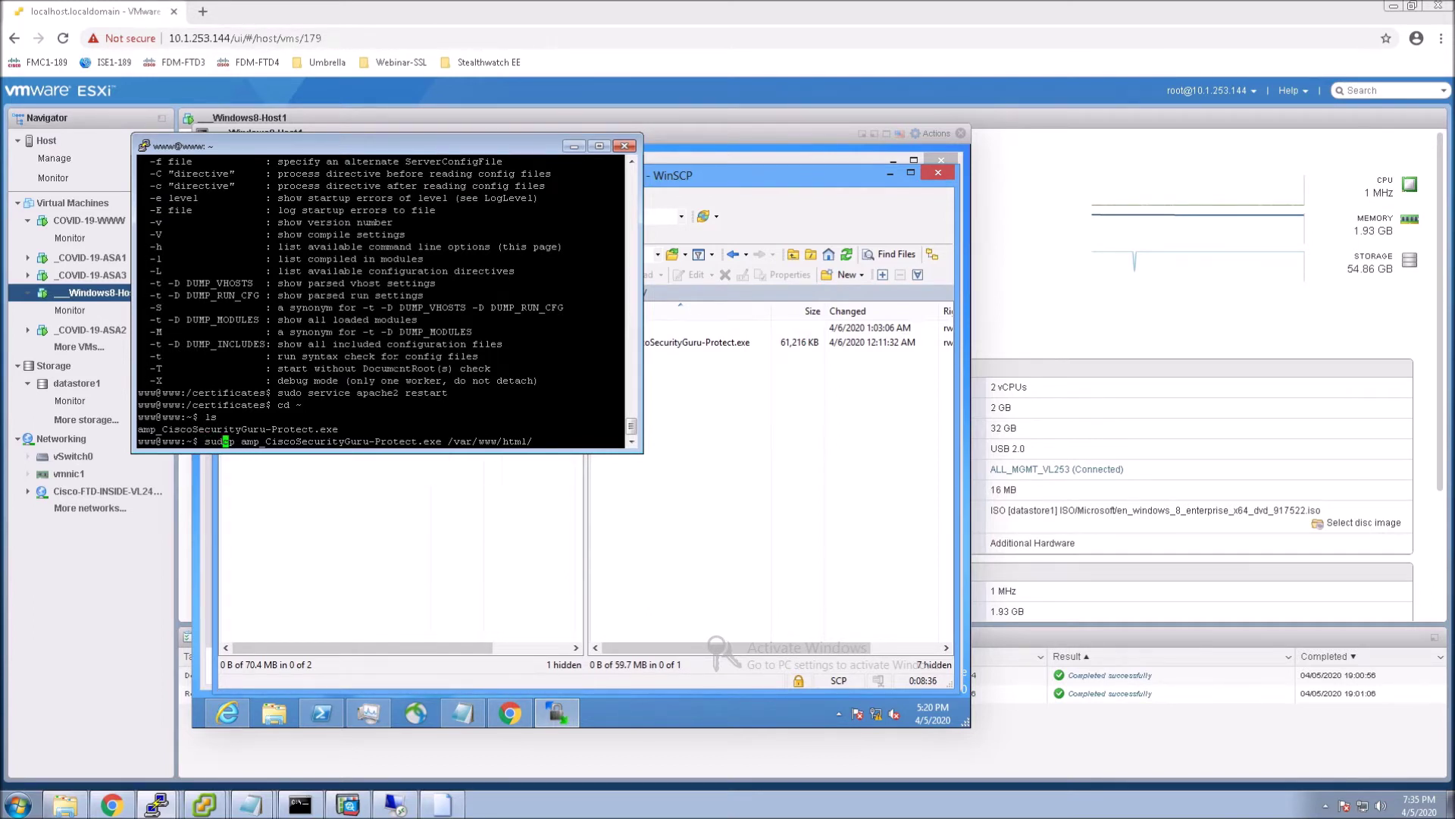
key(End)
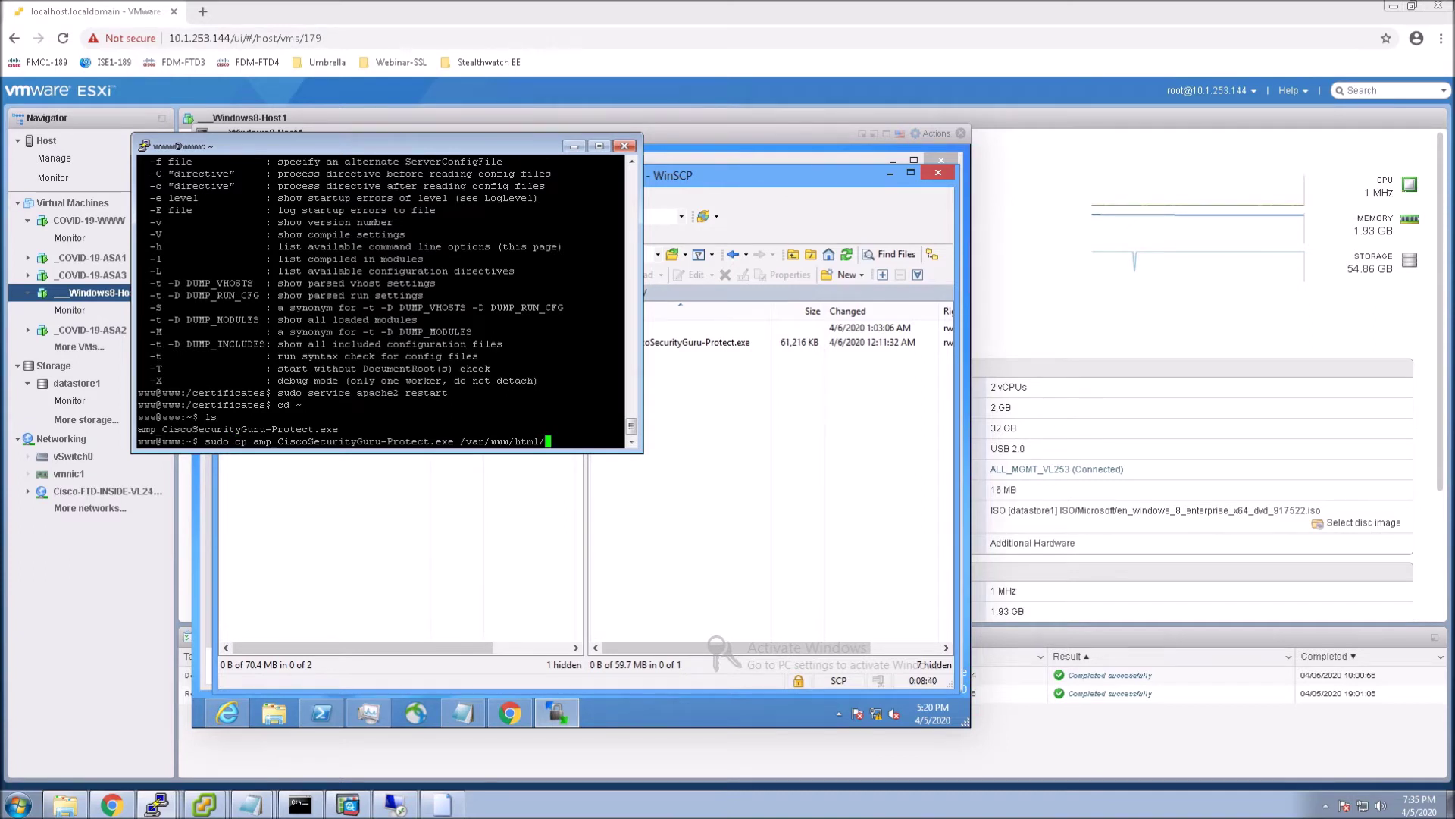
text(endpoint.exe)
key(Return)
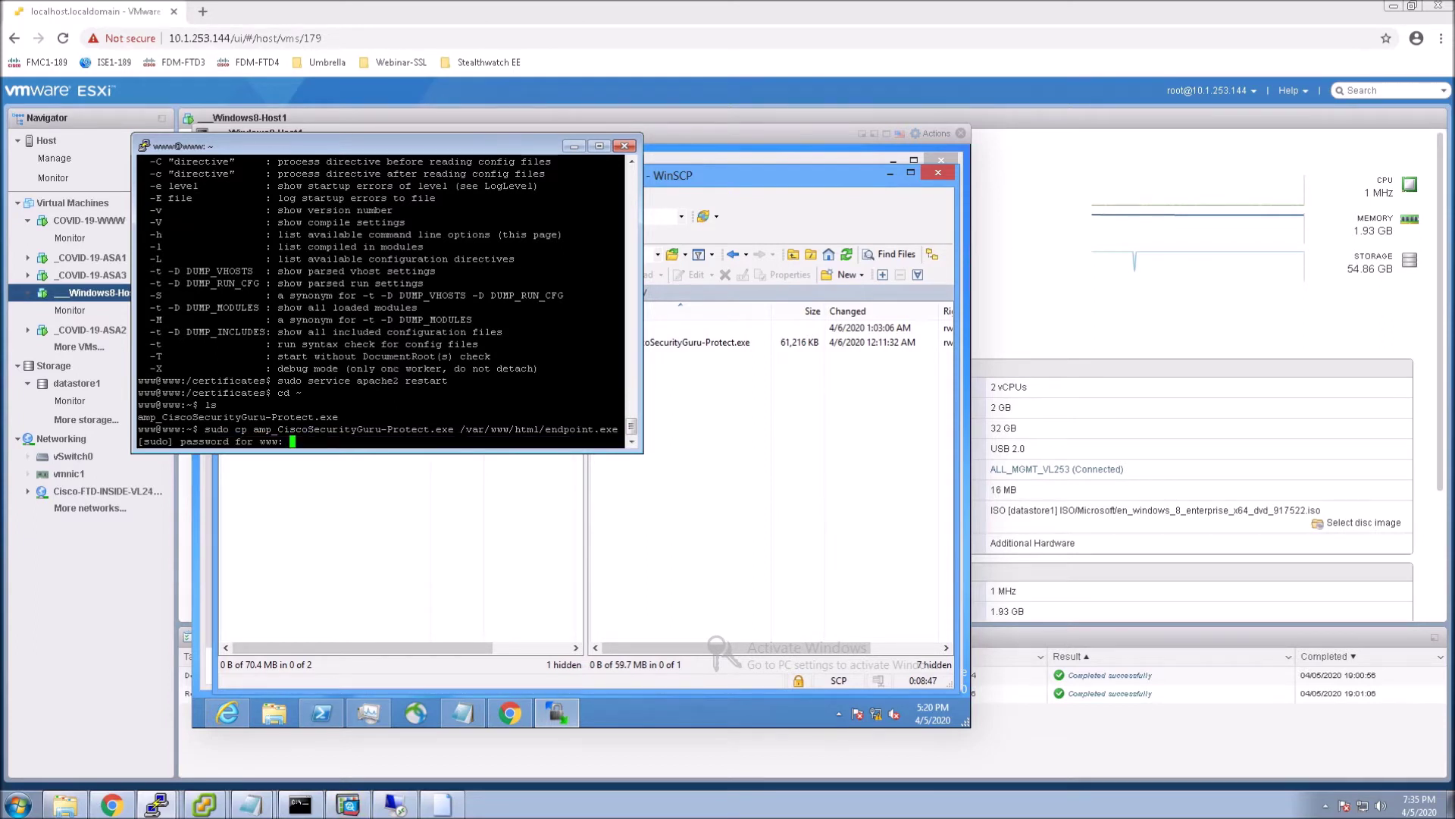
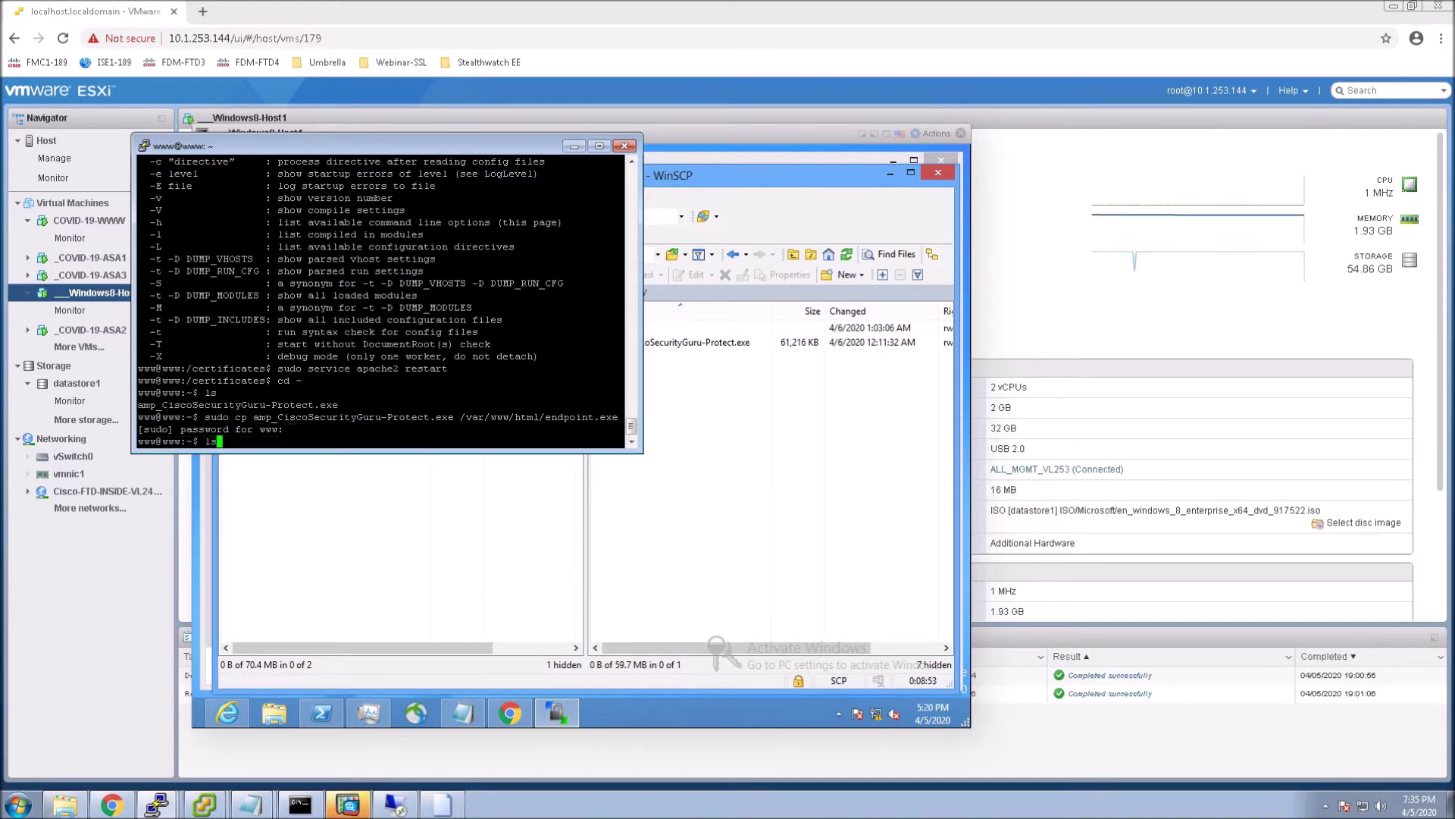
- List /var/www/html/ to confirm endpoint.exe now sits beside index.html
text(/var/www/html/)
key(Return)
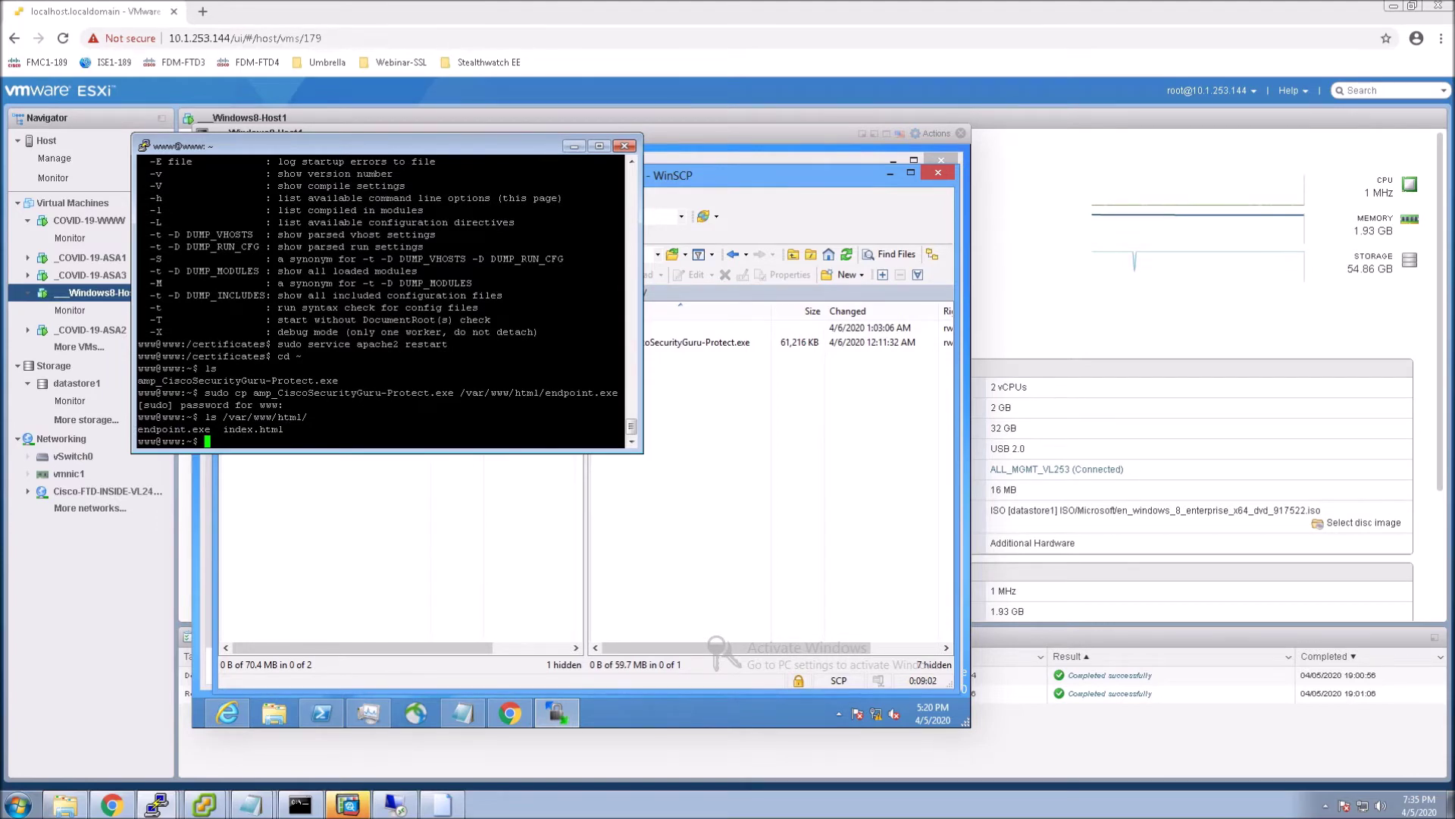
click(702, 530)
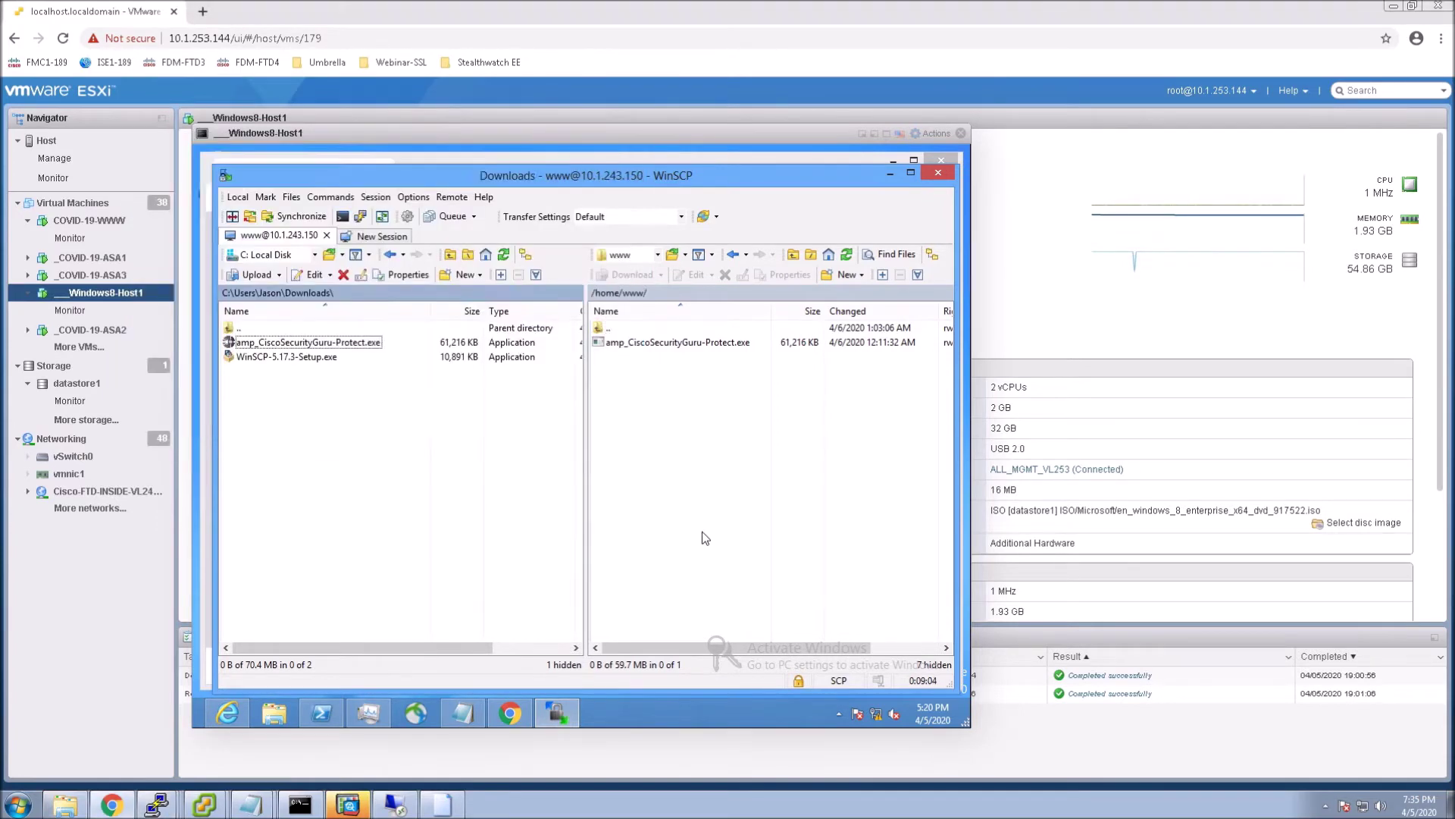
- In ASDM, add a new AnyConnect client profile named endpointamp
key(alt+Tab)
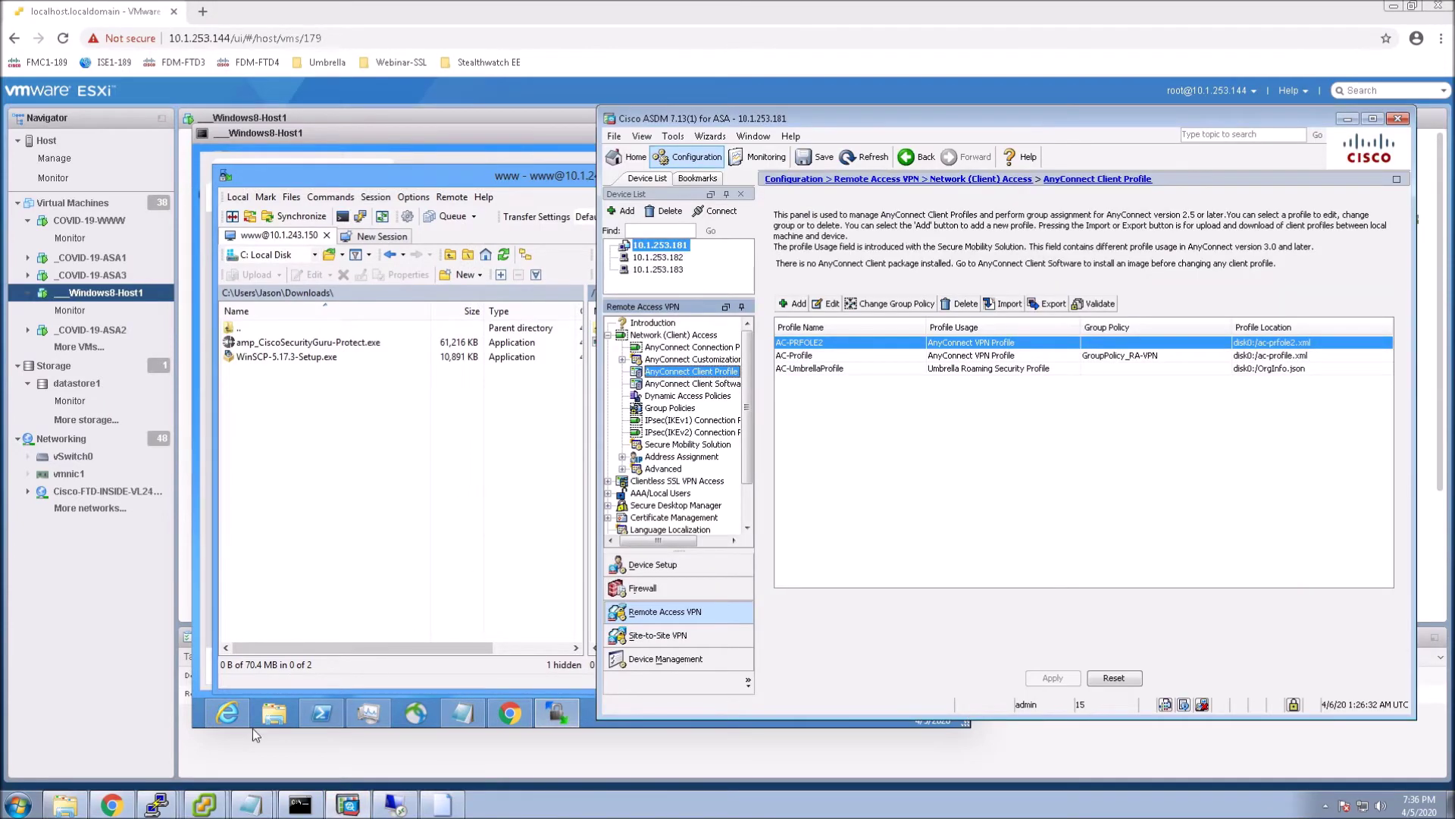
mouse_move(156, 804)
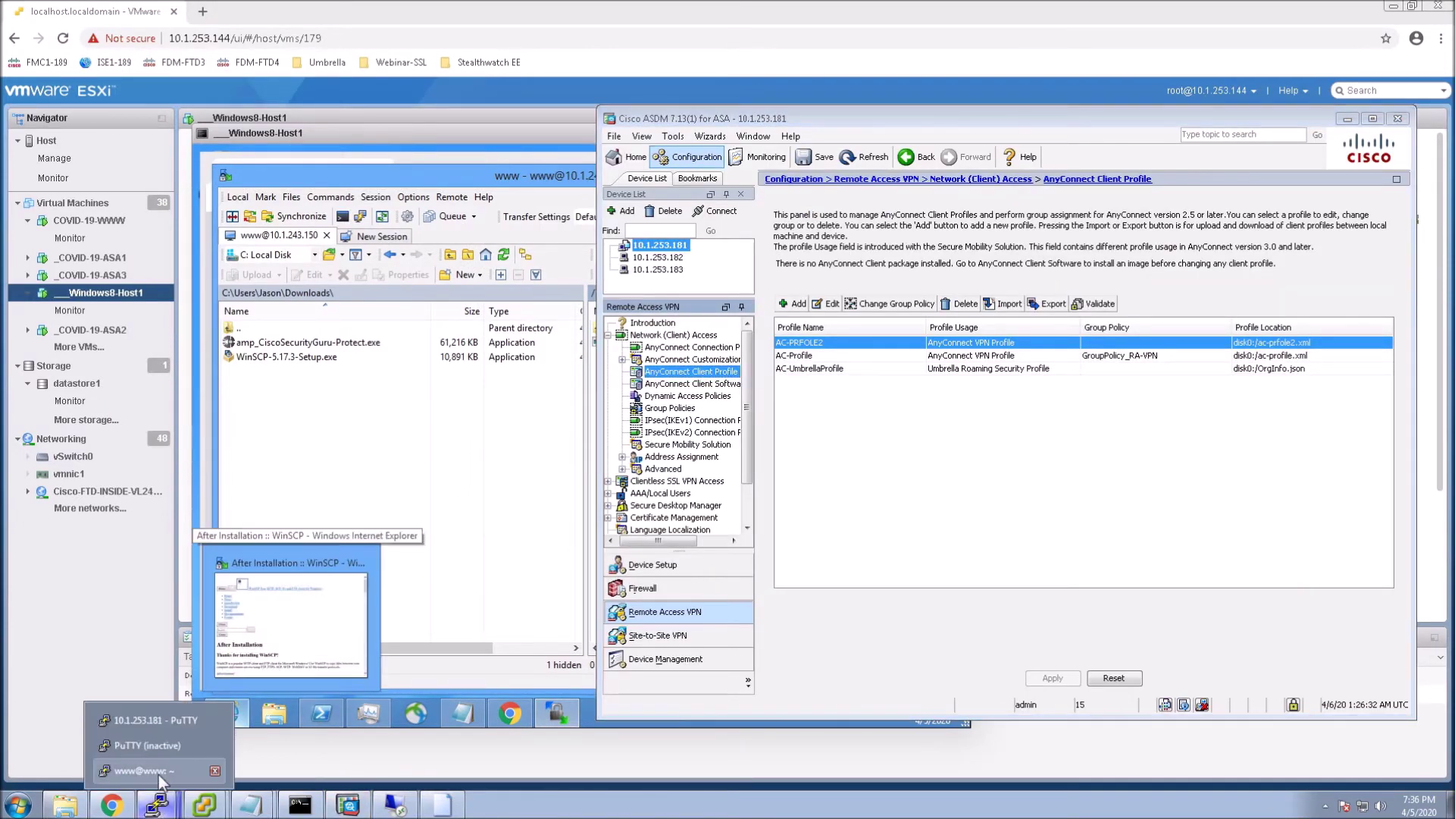
click(141, 770)
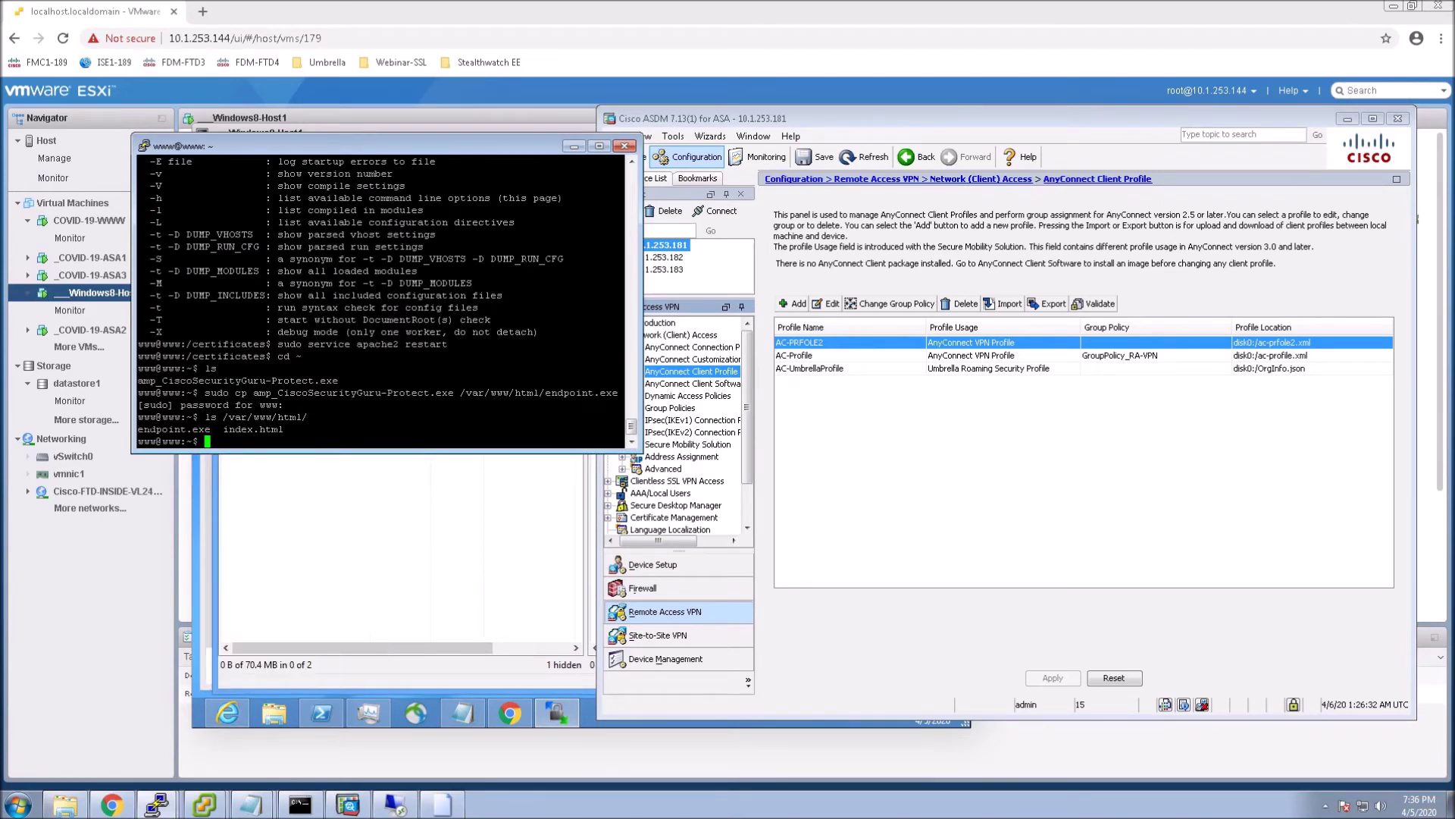
click(939, 563)
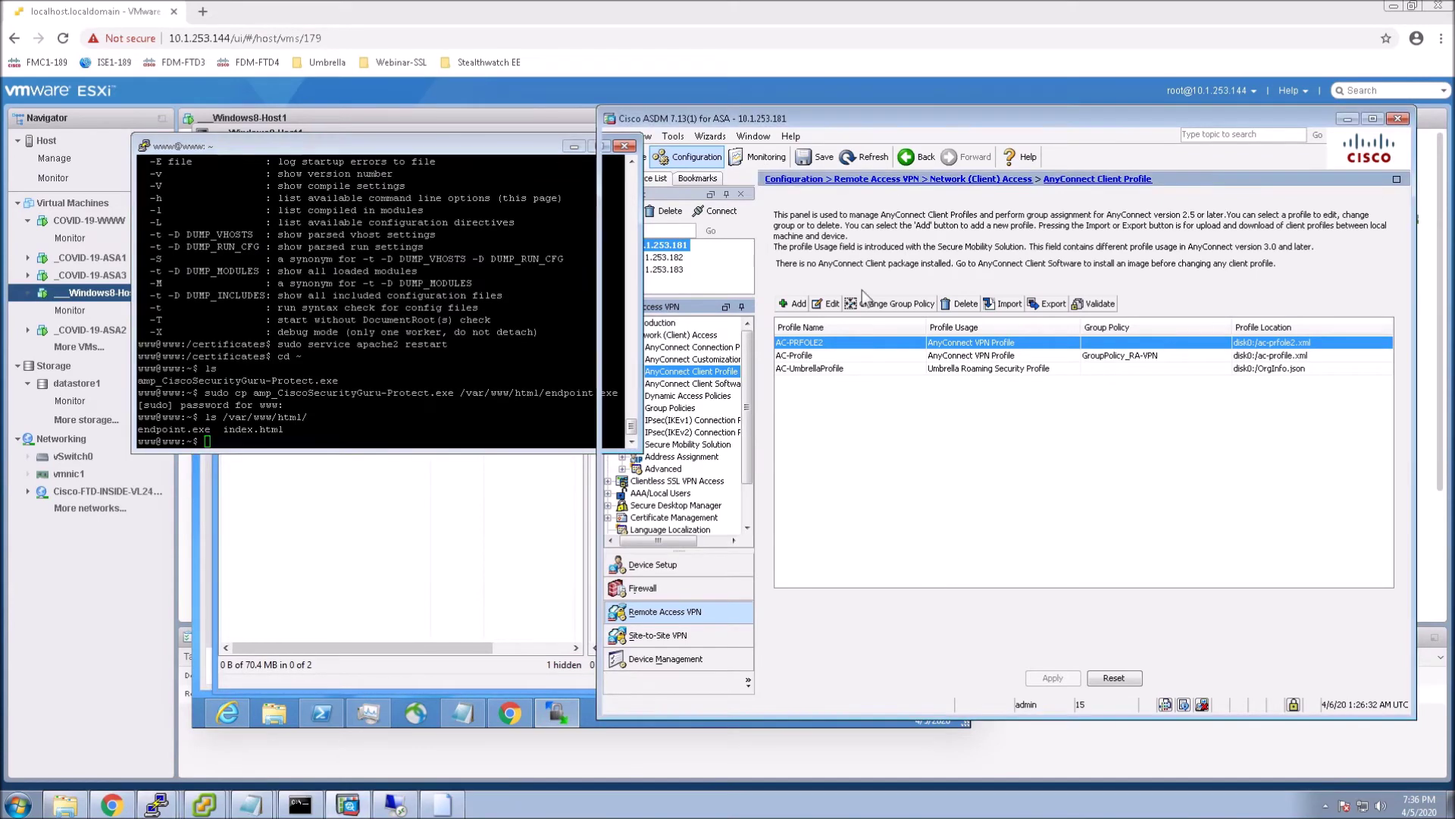
click(792, 304)
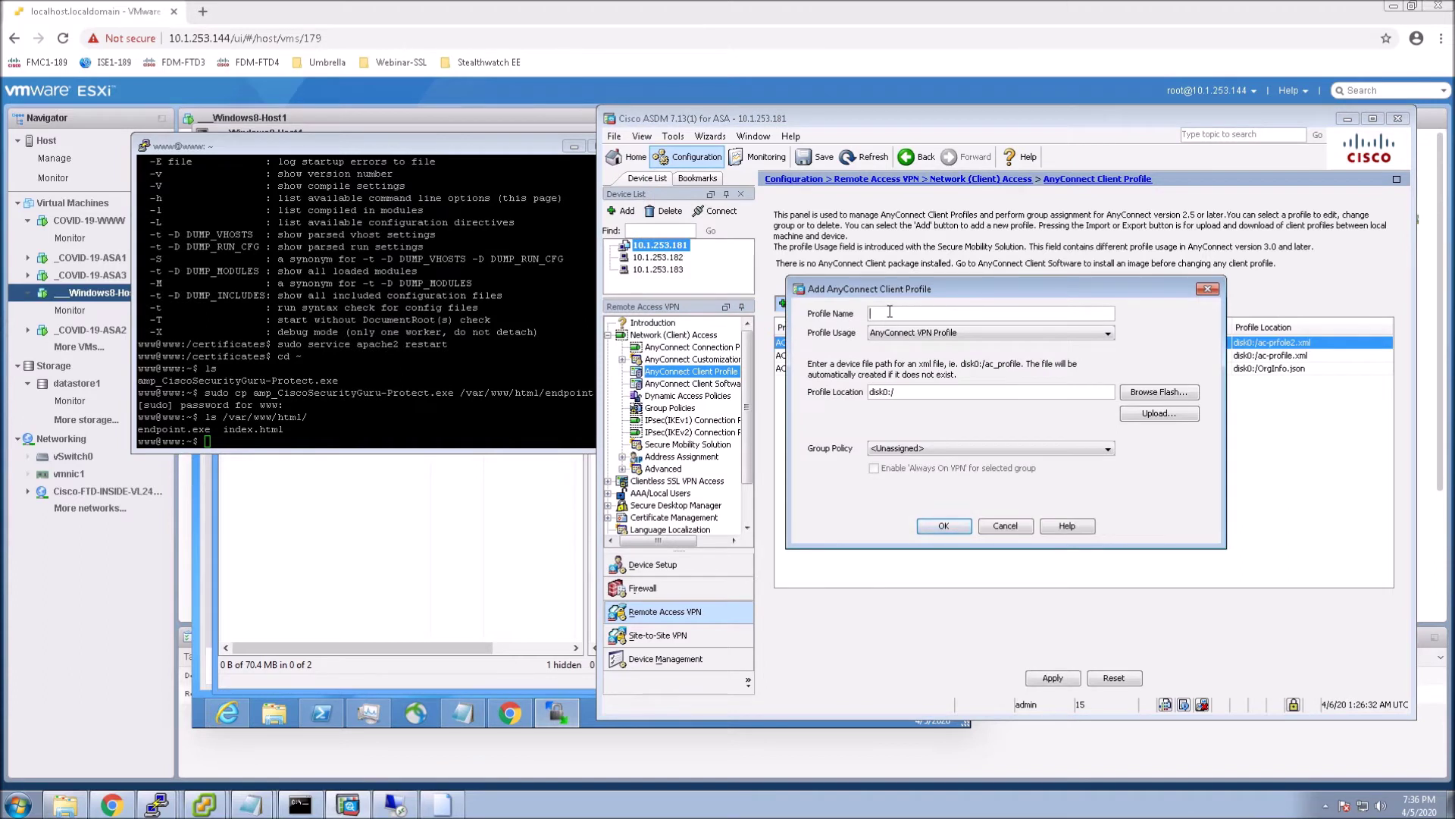
text(endpointampo)
key(BackSpace)
- Set its usage to AMP Enabler Service Profile, assign GroupPolicy_RA-VPN, and create it
click(940, 334)
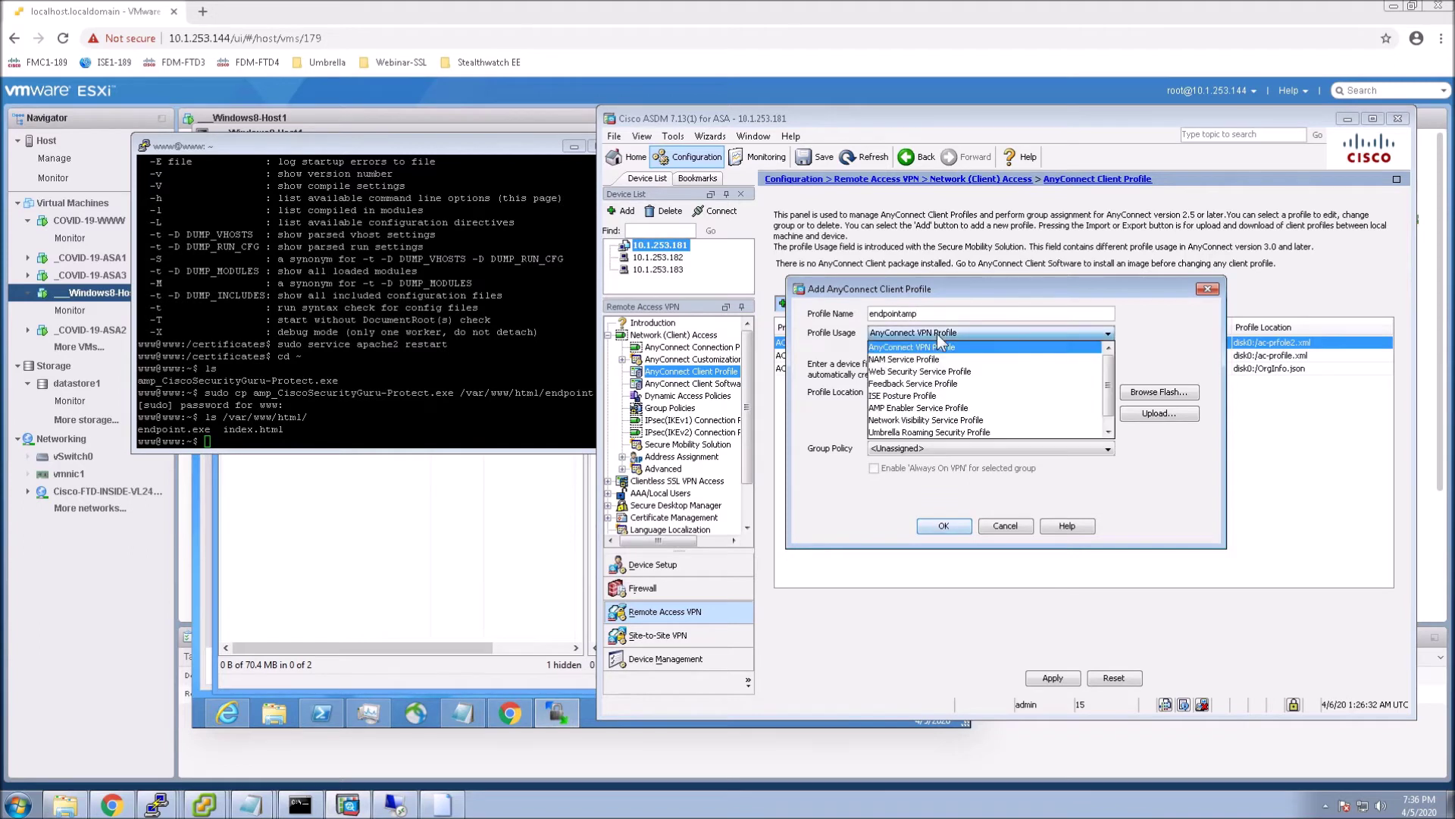
click(904, 407)
click(899, 448)
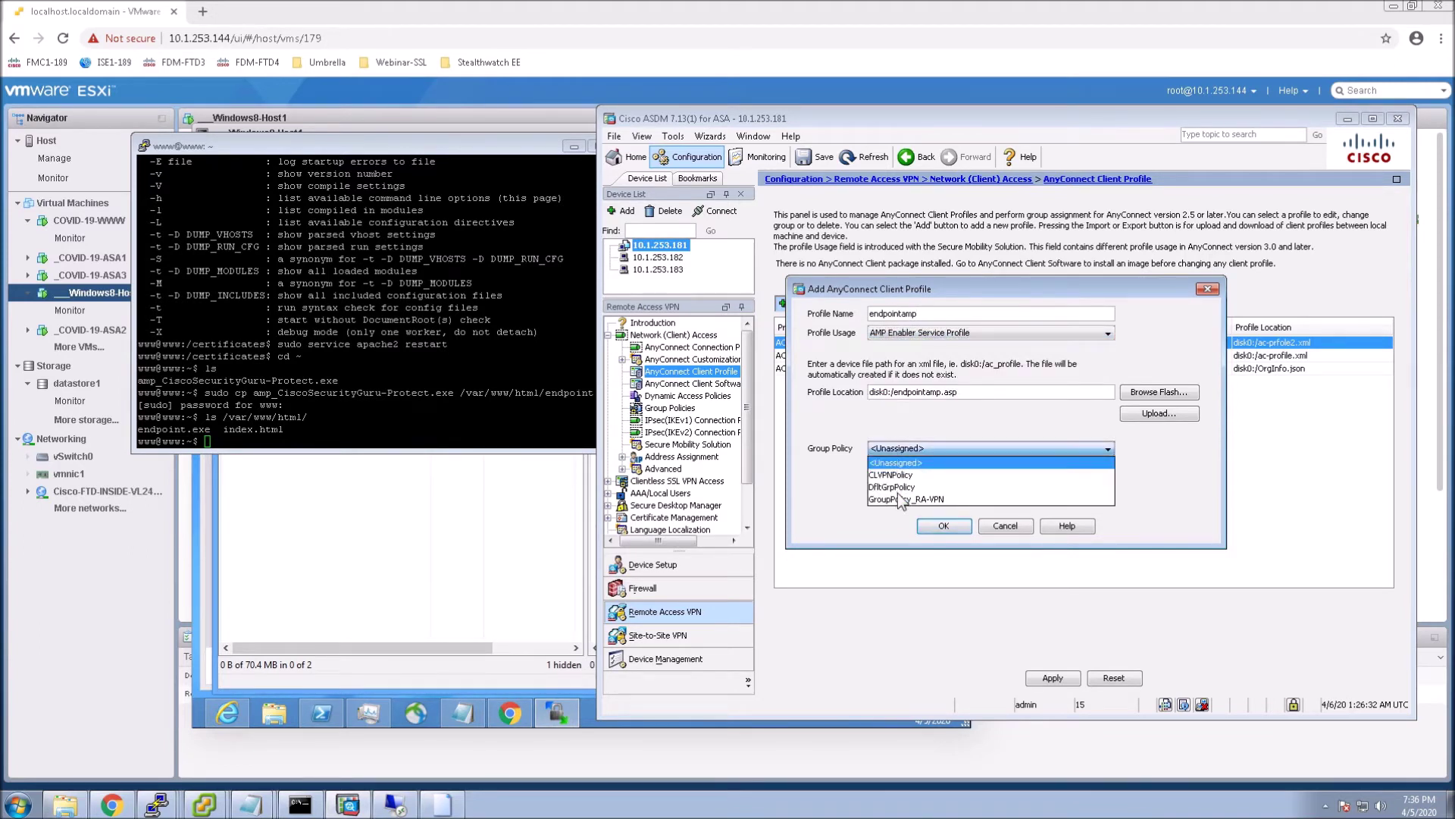
click(906, 497)
click(940, 524)
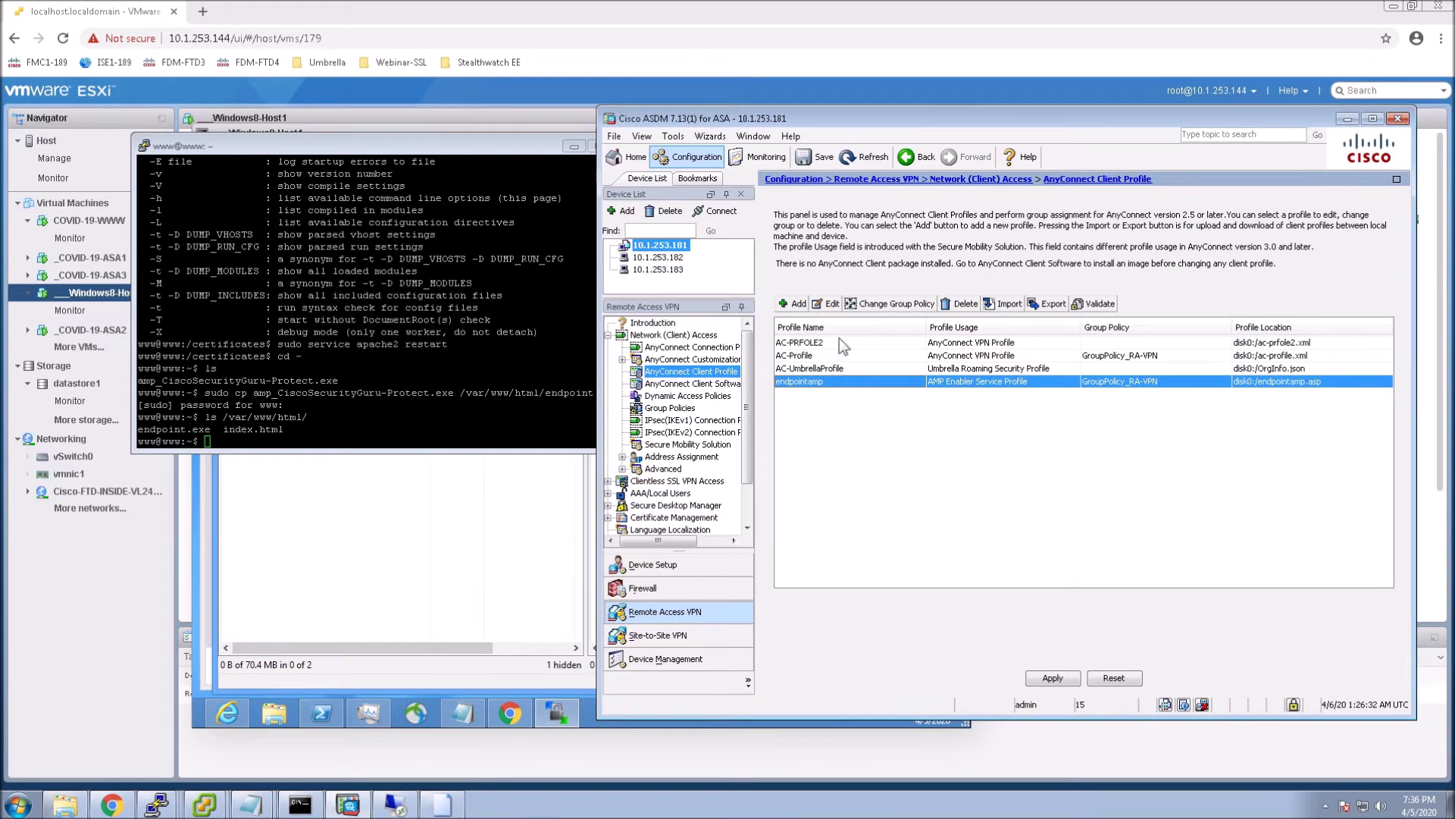
click(828, 303)
- Set endpointamp's Windows installer to 10.1.243.150/endpoint.exe and save despite the unreachable-URL warning
click(898, 279)
text(10.1)
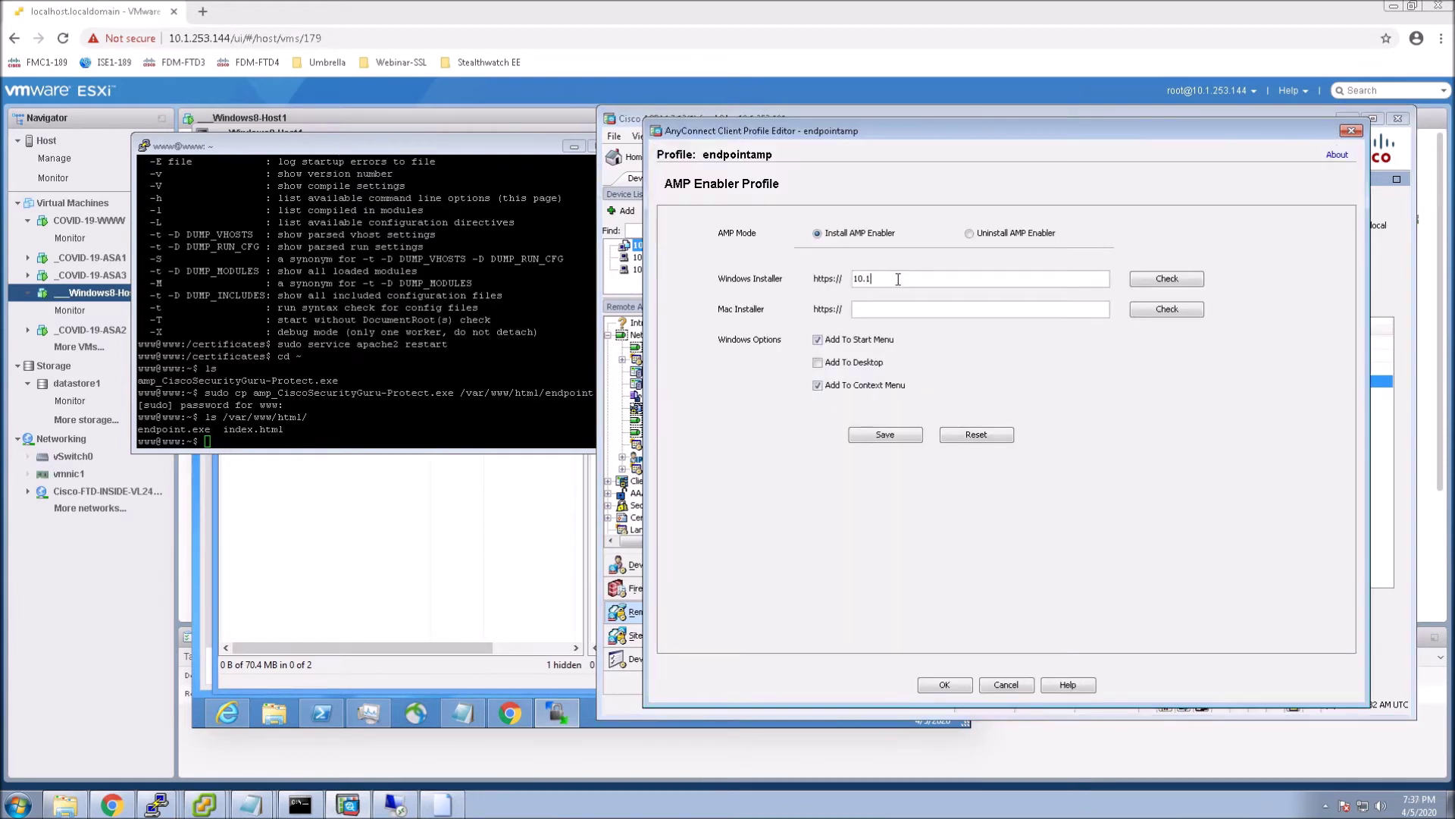
click(899, 279)
text(10.1.243.150/endpoint.exe)
click(884, 435)
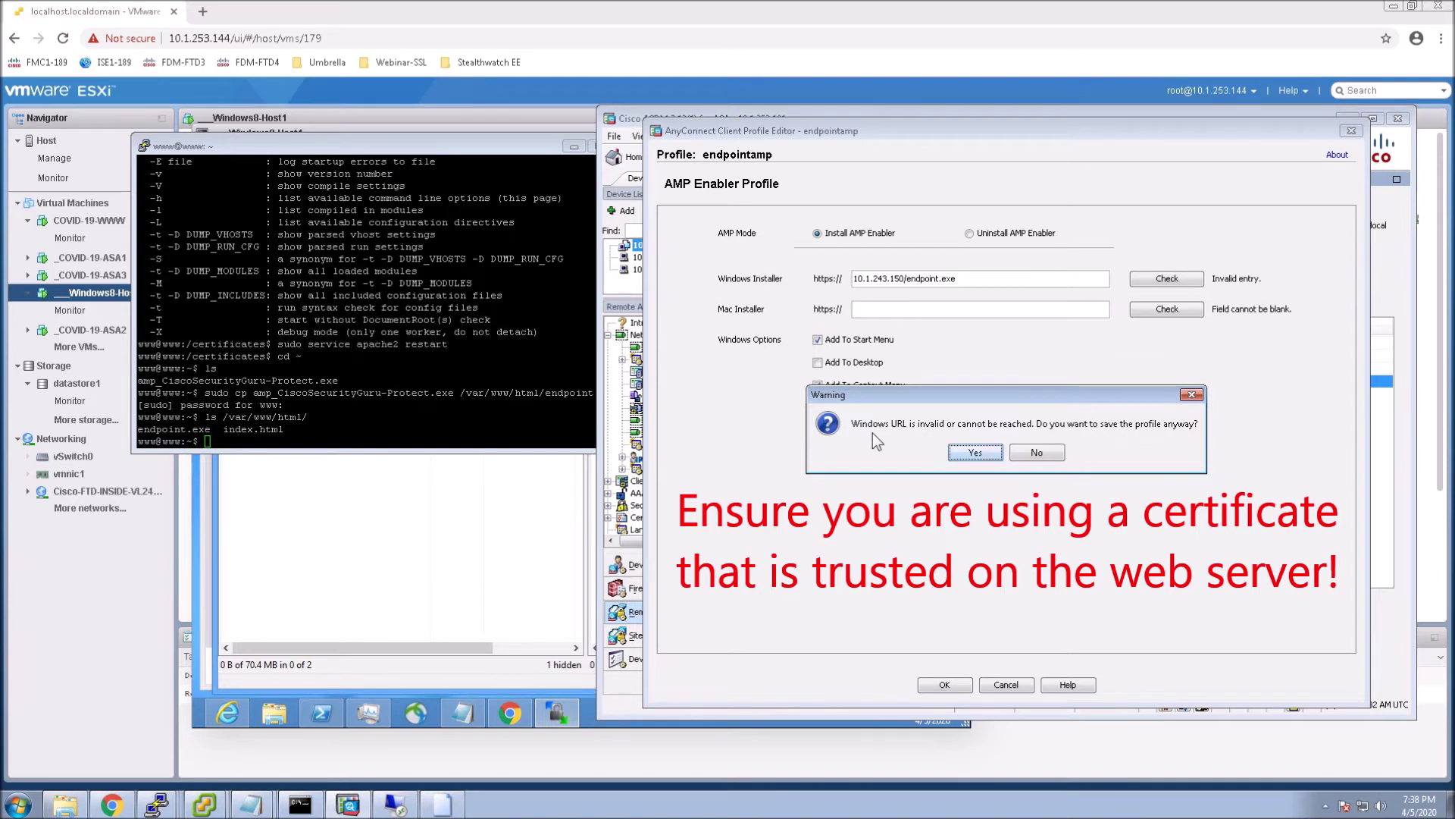
click(974, 453)
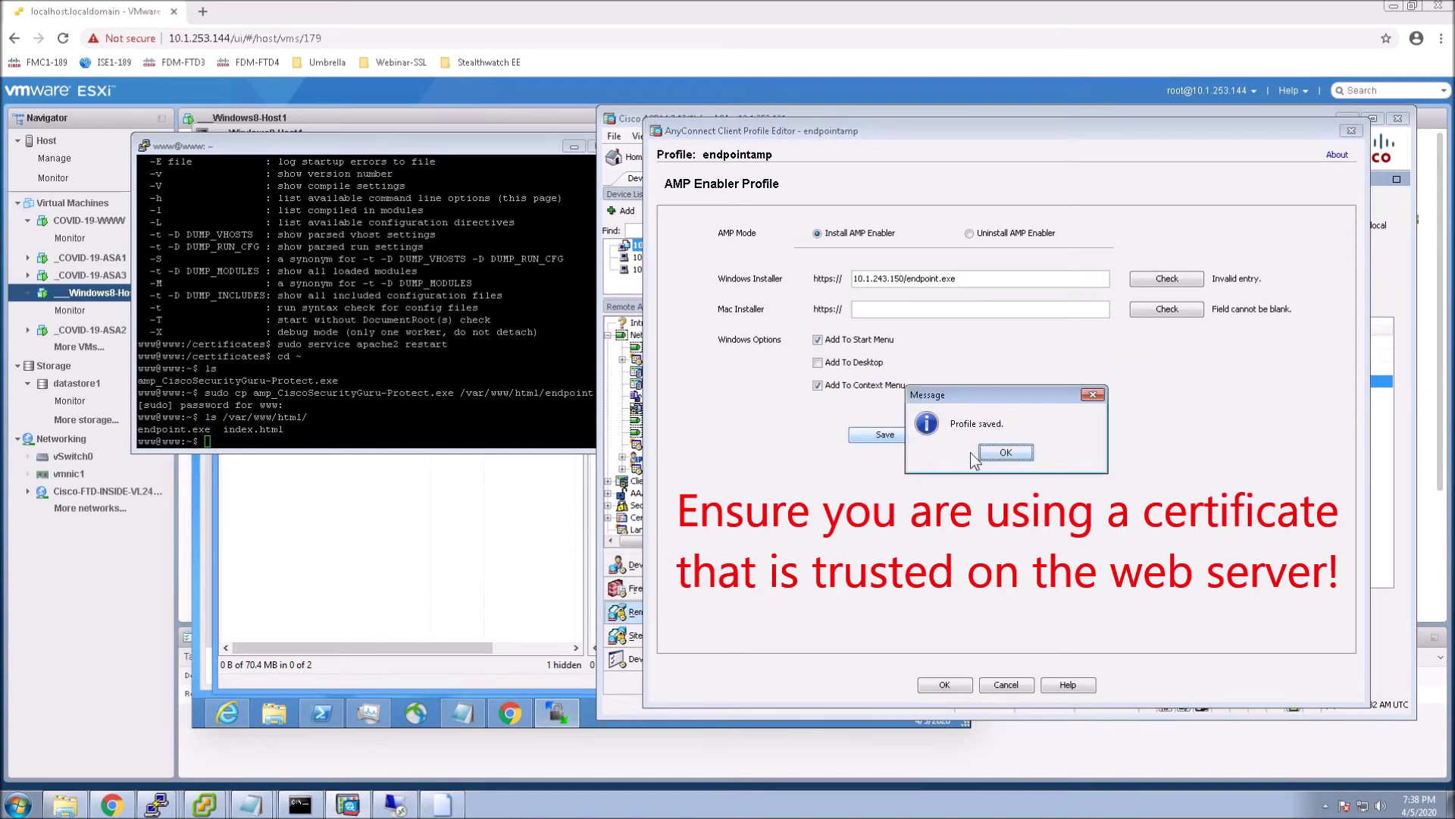
click(1001, 454)
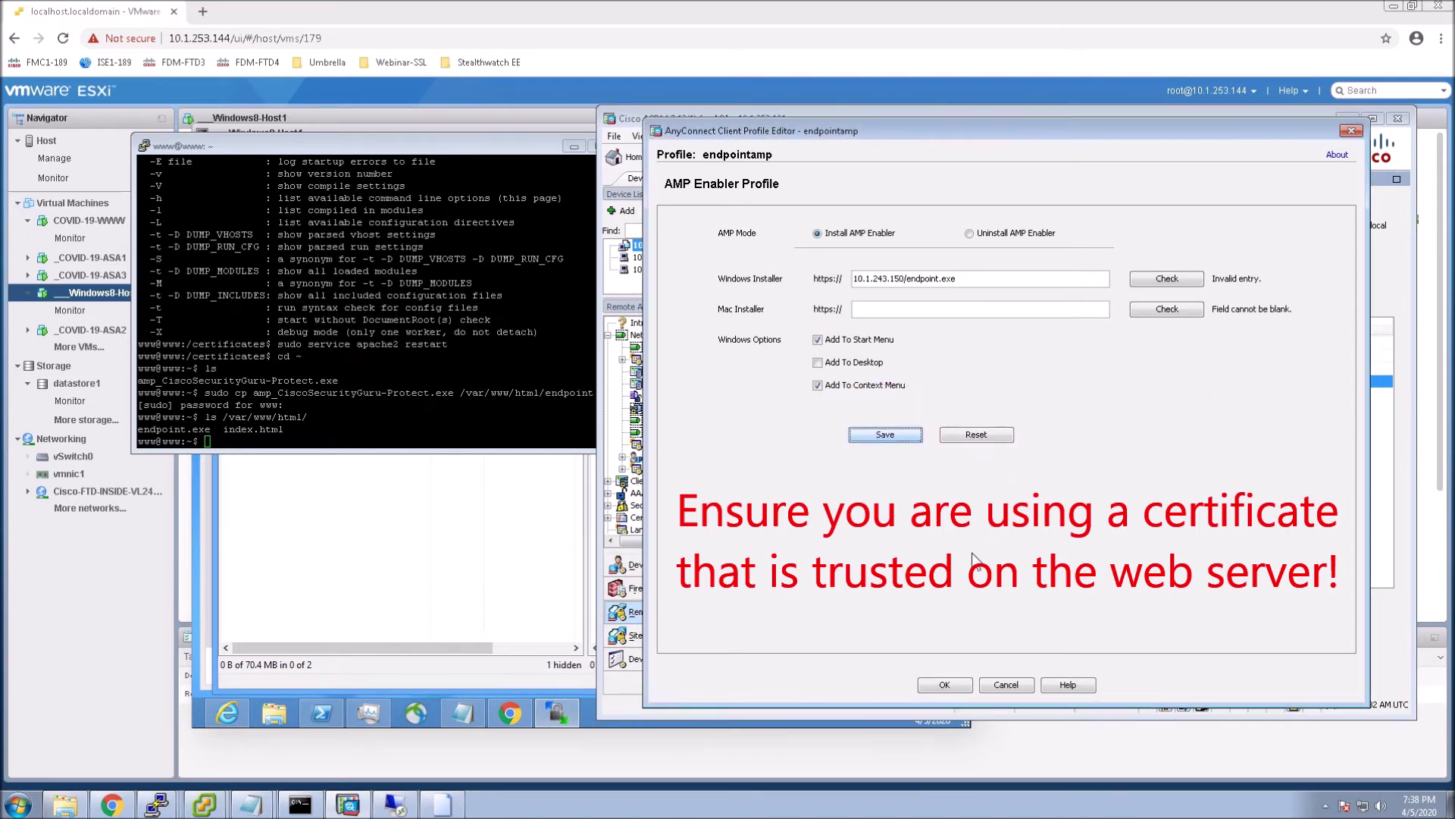
click(946, 684)
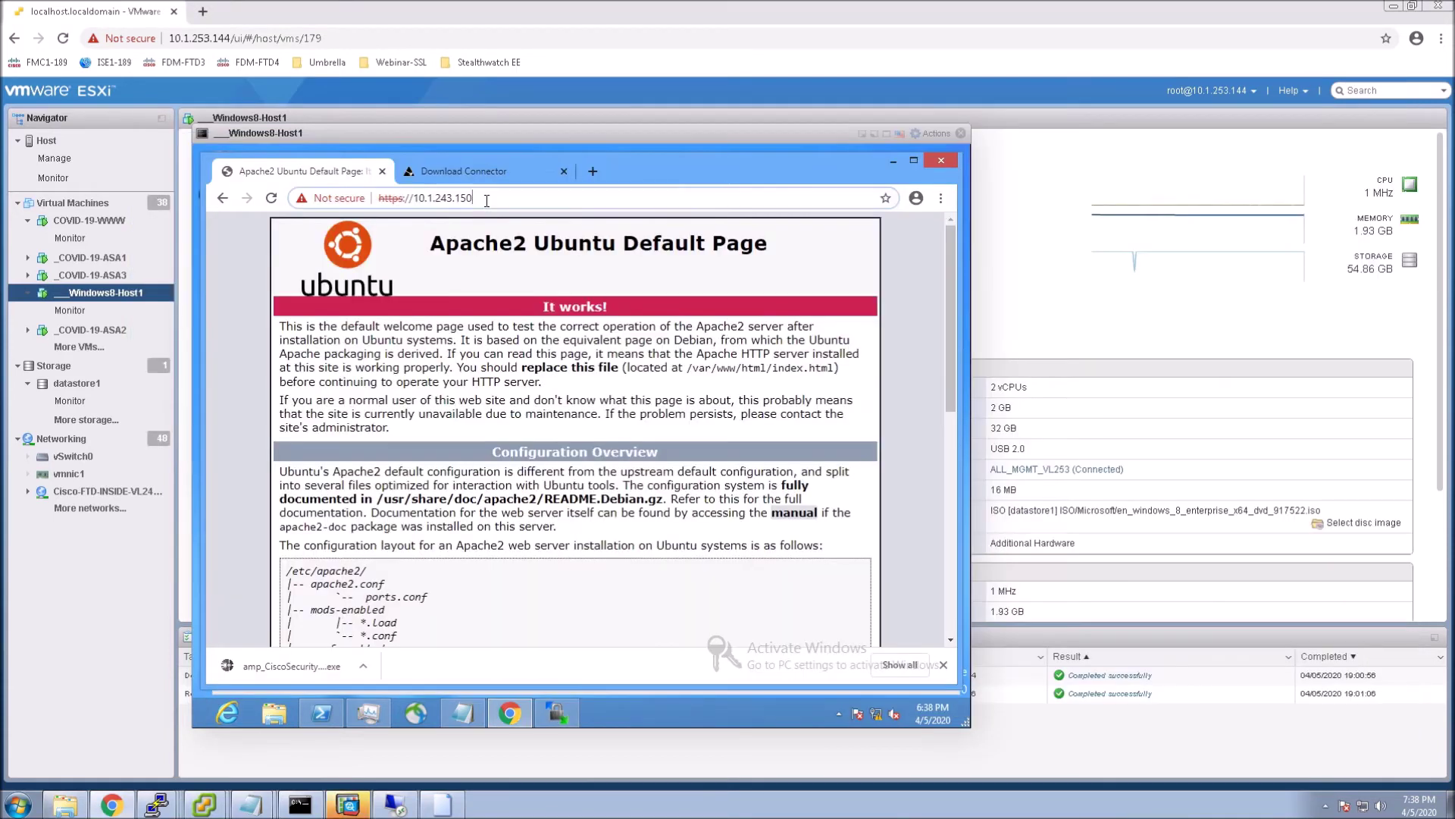
- Test the /endpoint download in Chrome, cancel it, clear downloads, and leave the Profile Editor
click(487, 201)
text(/)
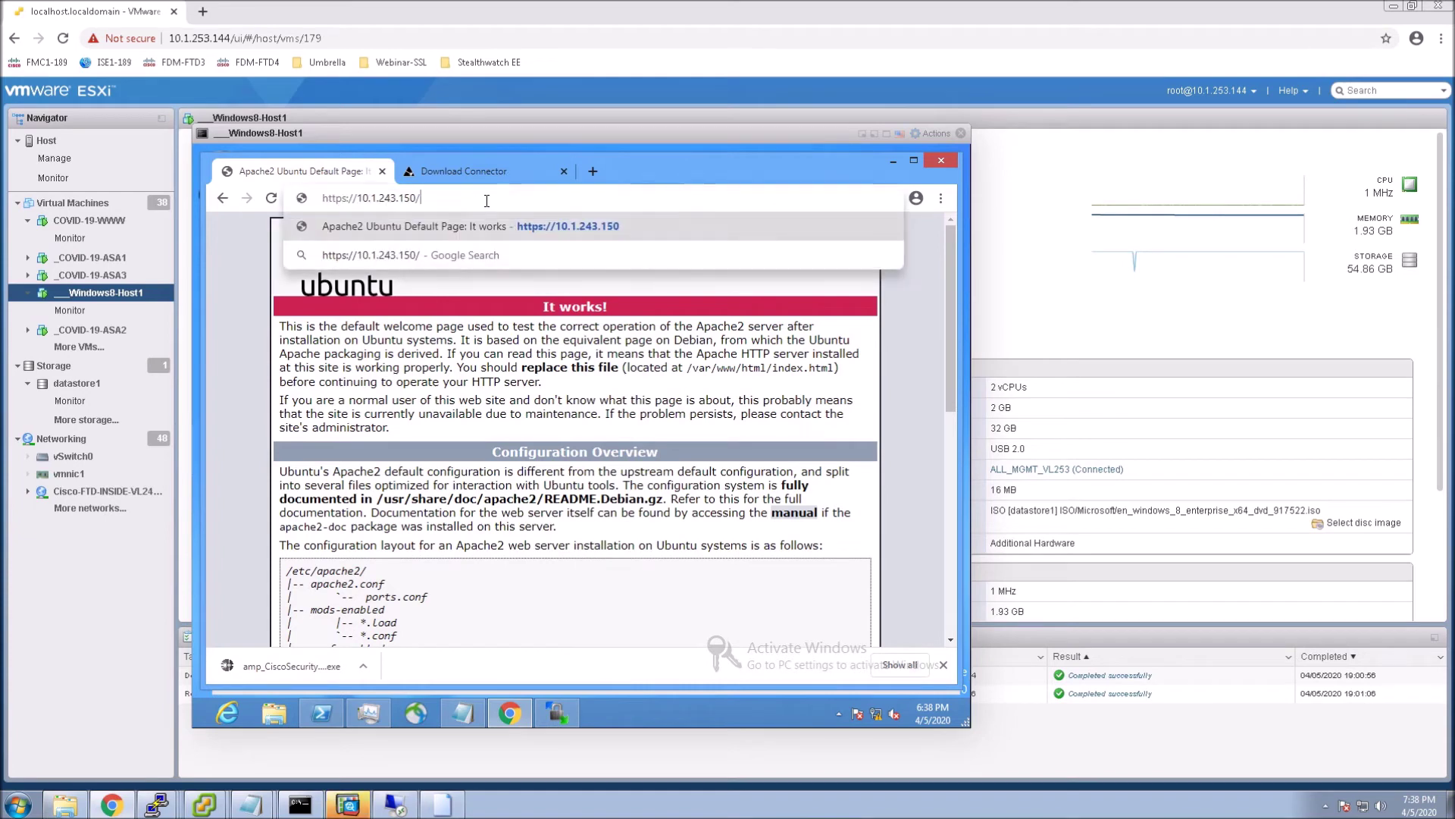
text(endpoint.e)
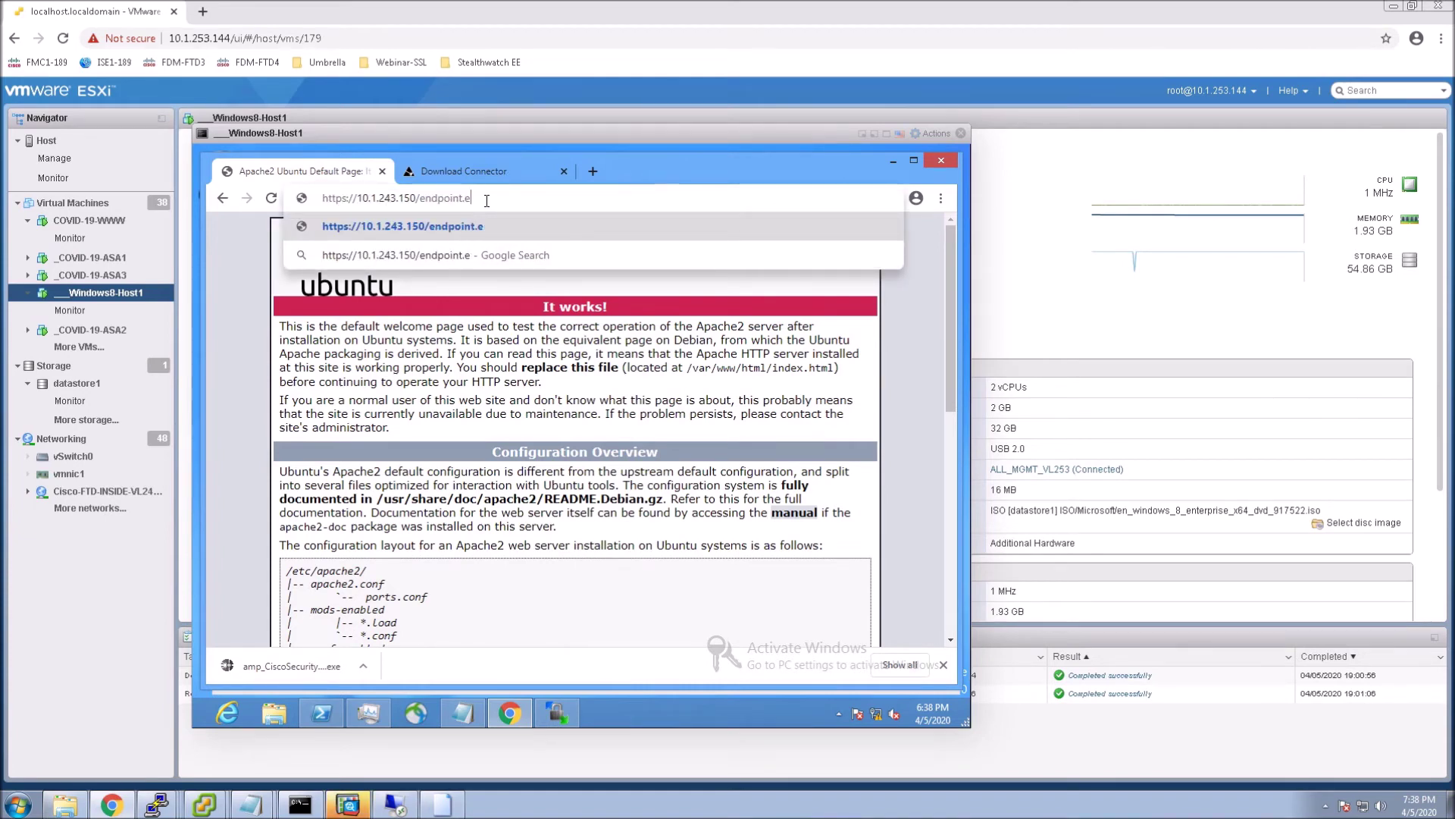
key(Return)
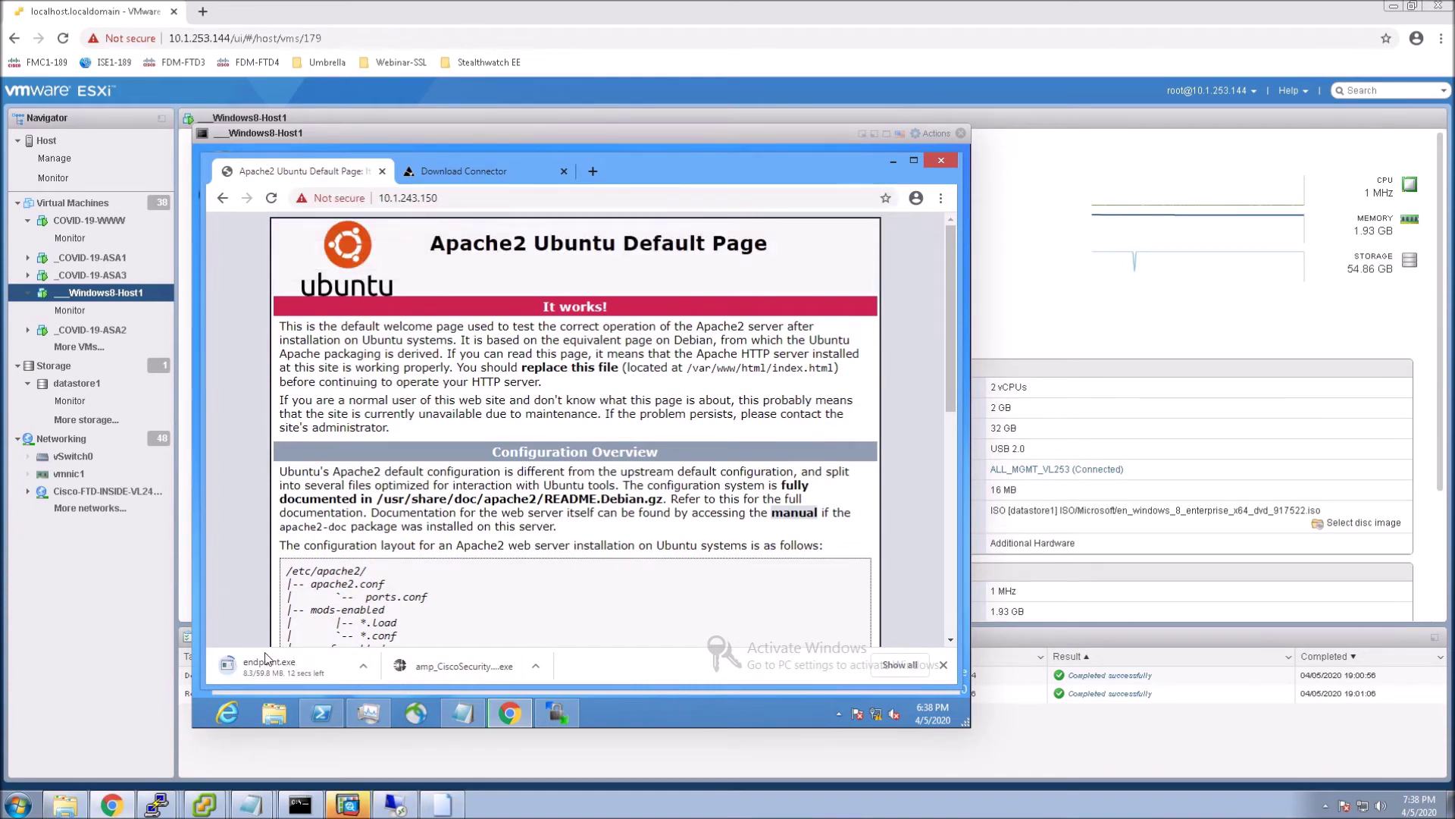
click(363, 666)
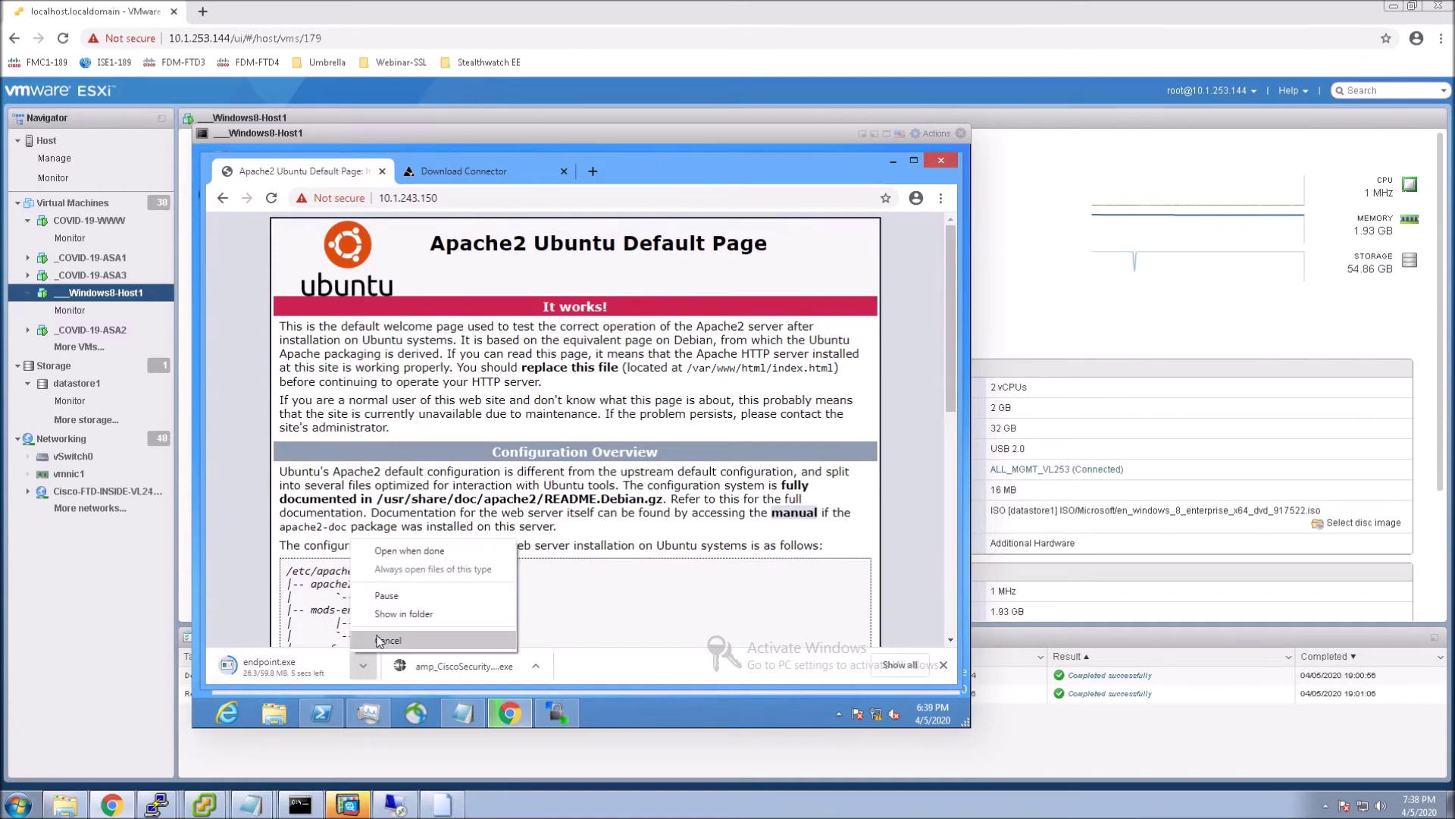
click(387, 640)
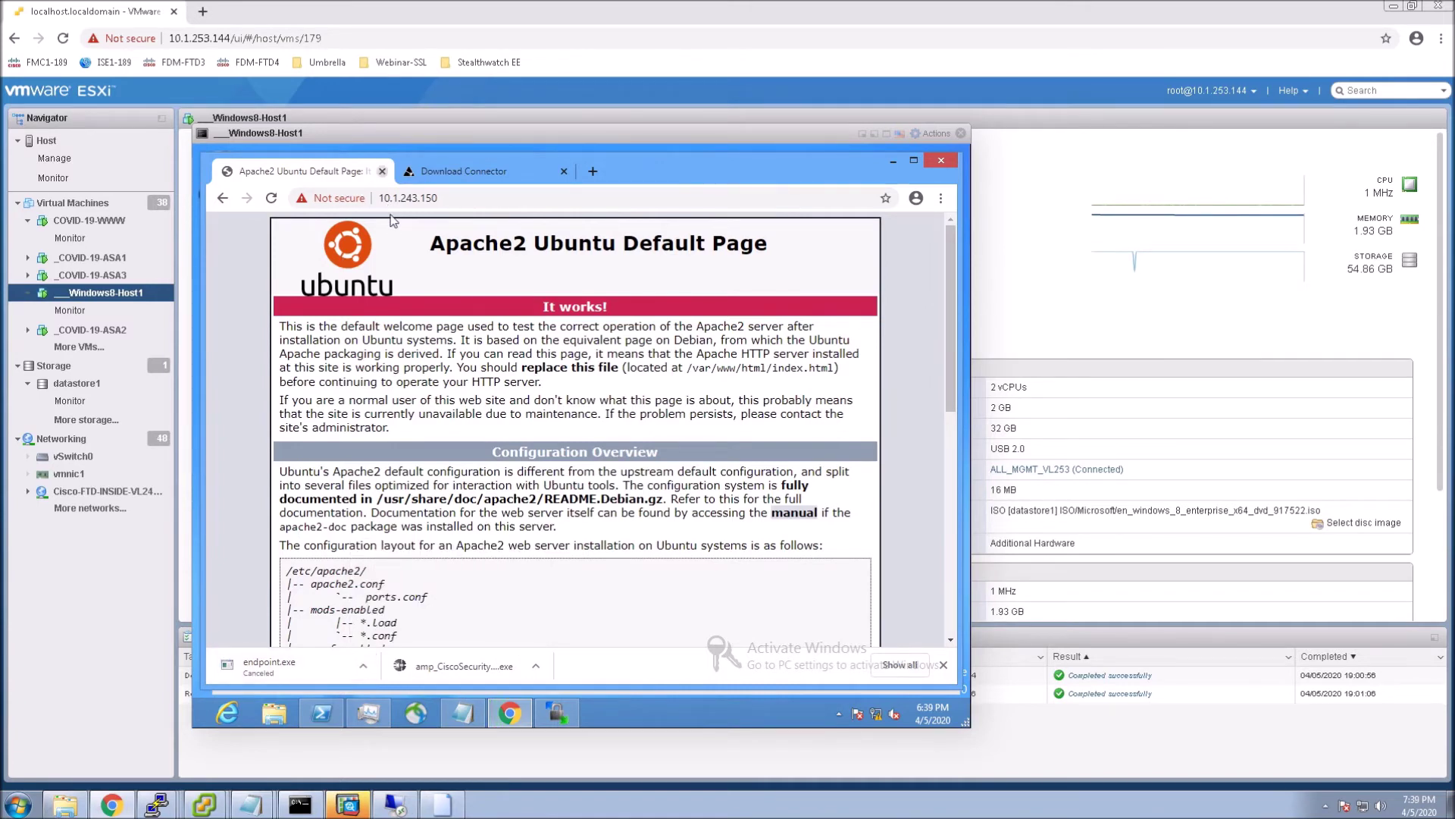
click(944, 665)
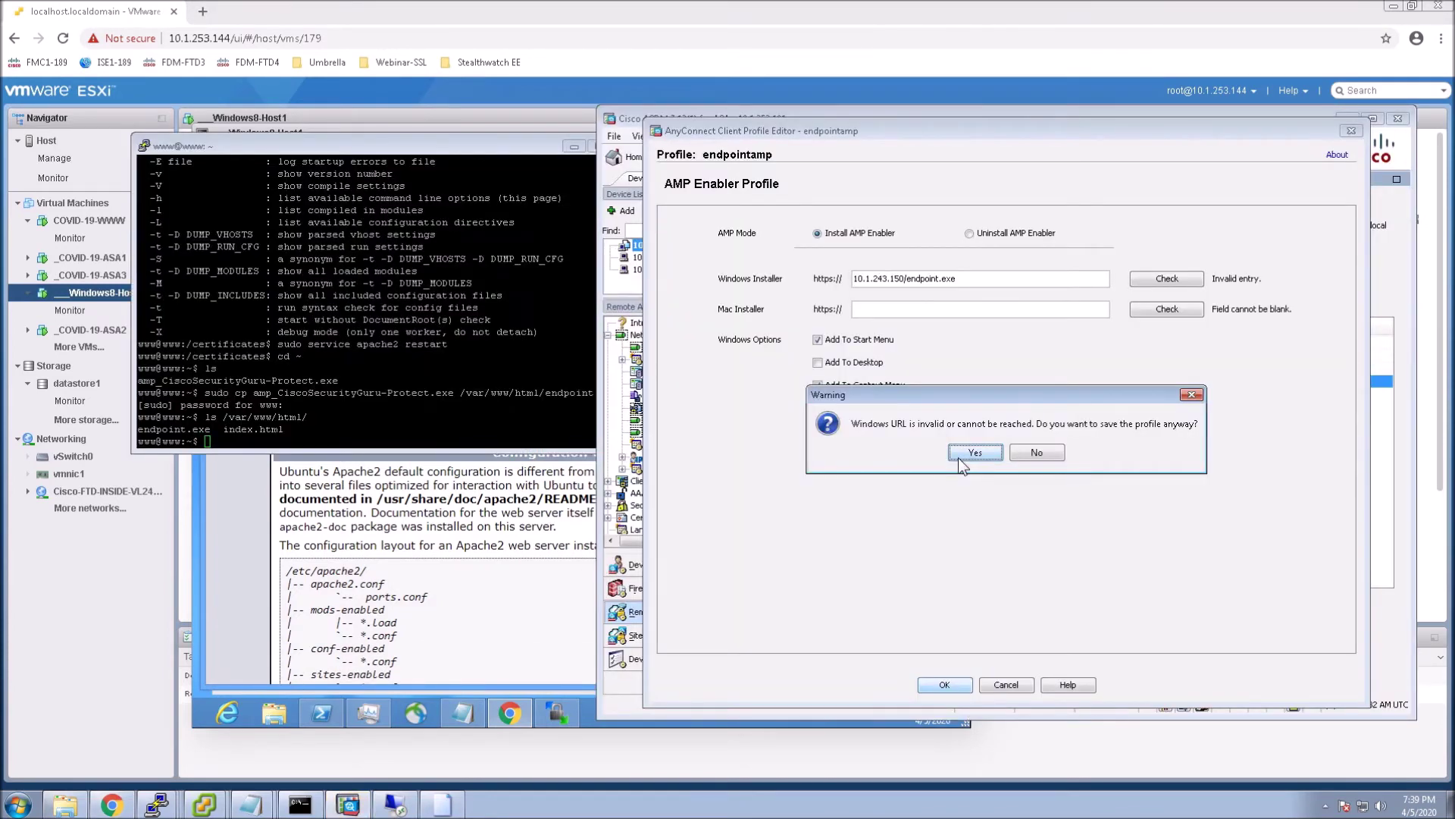
click(971, 453)
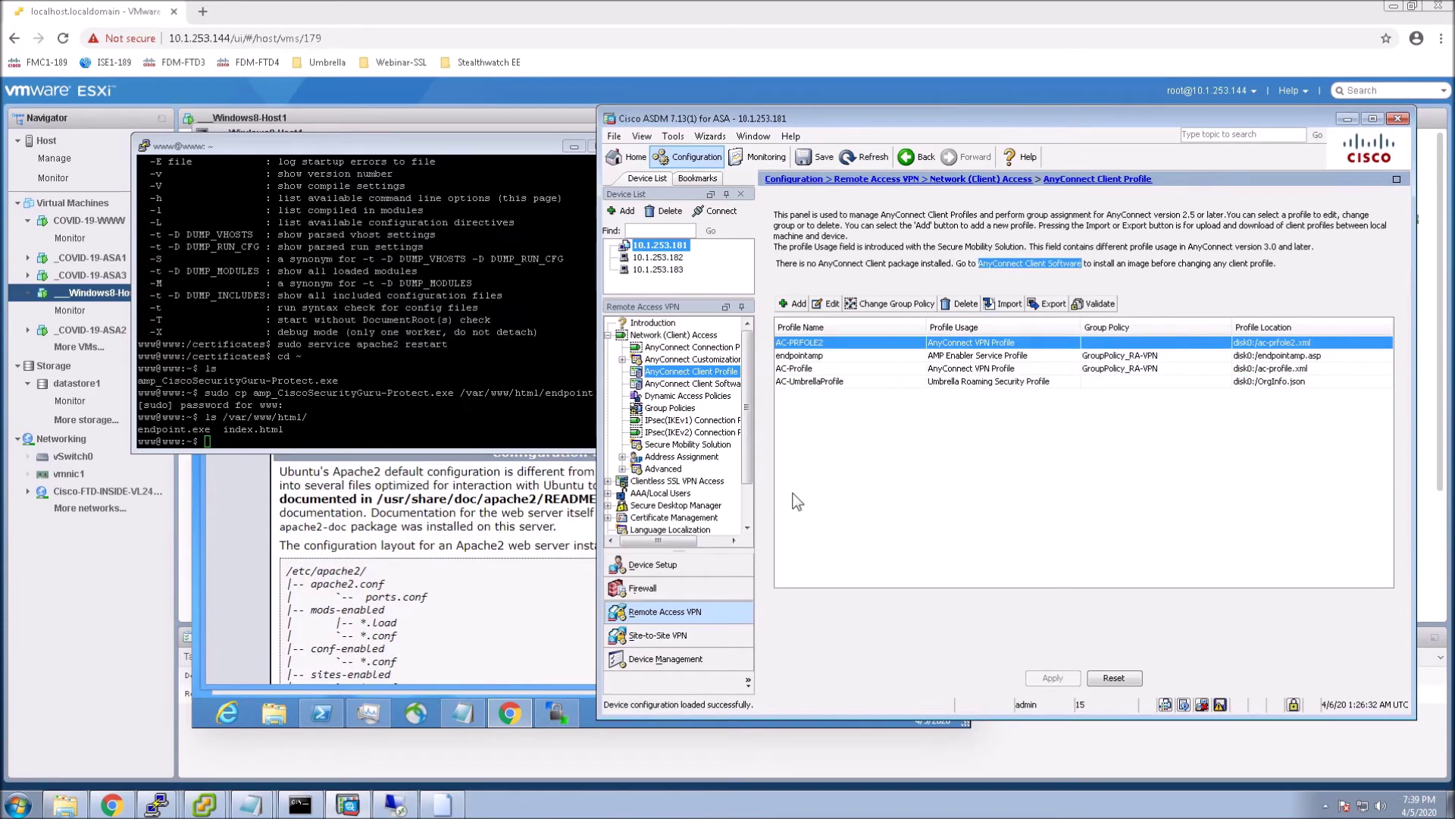
- Enable the AMP Enabler and Umbrella Roaming Security modules in GroupPolicy_RA-VPN's AnyConnect settings
click(670, 407)
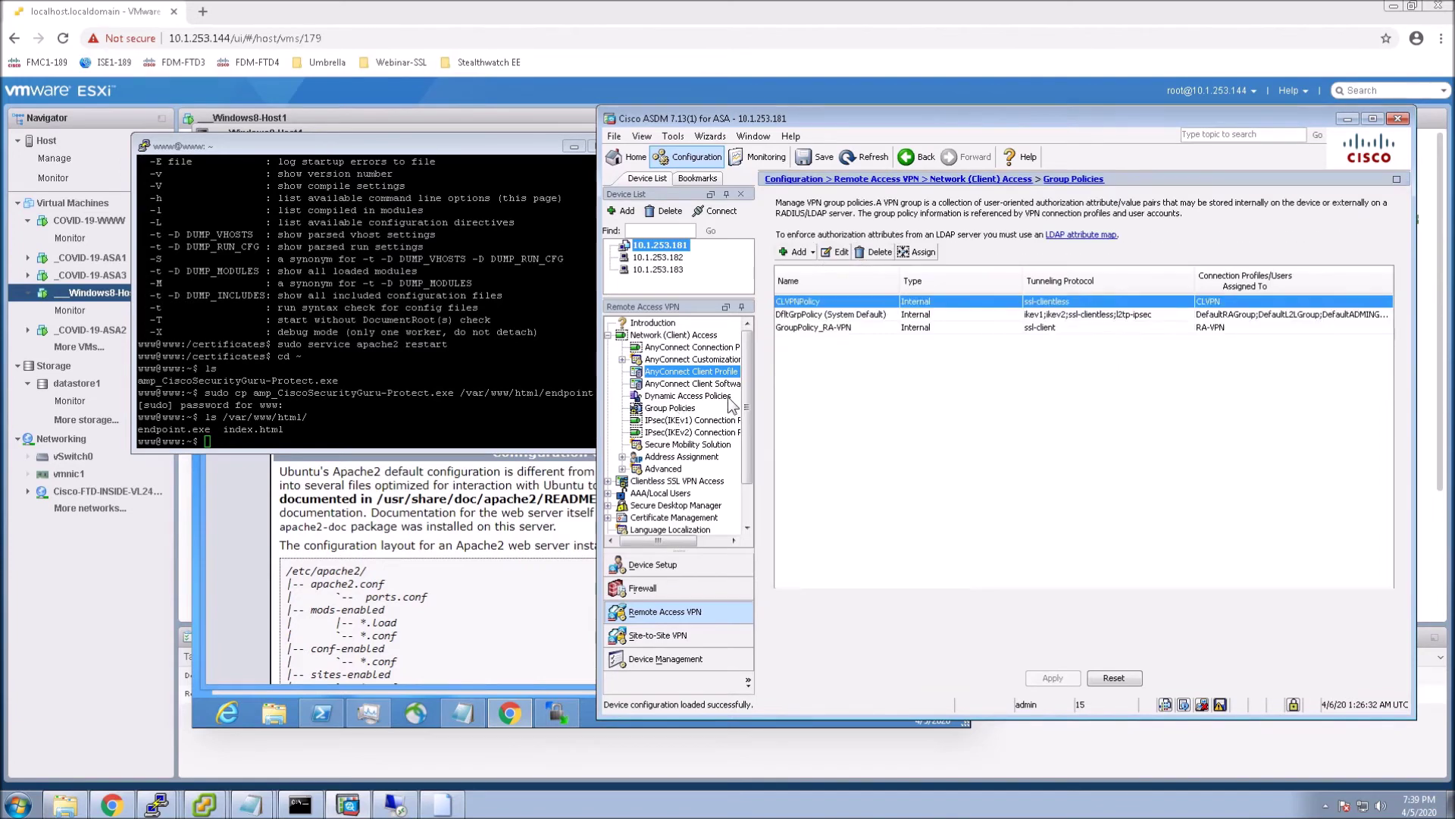
click(817, 329)
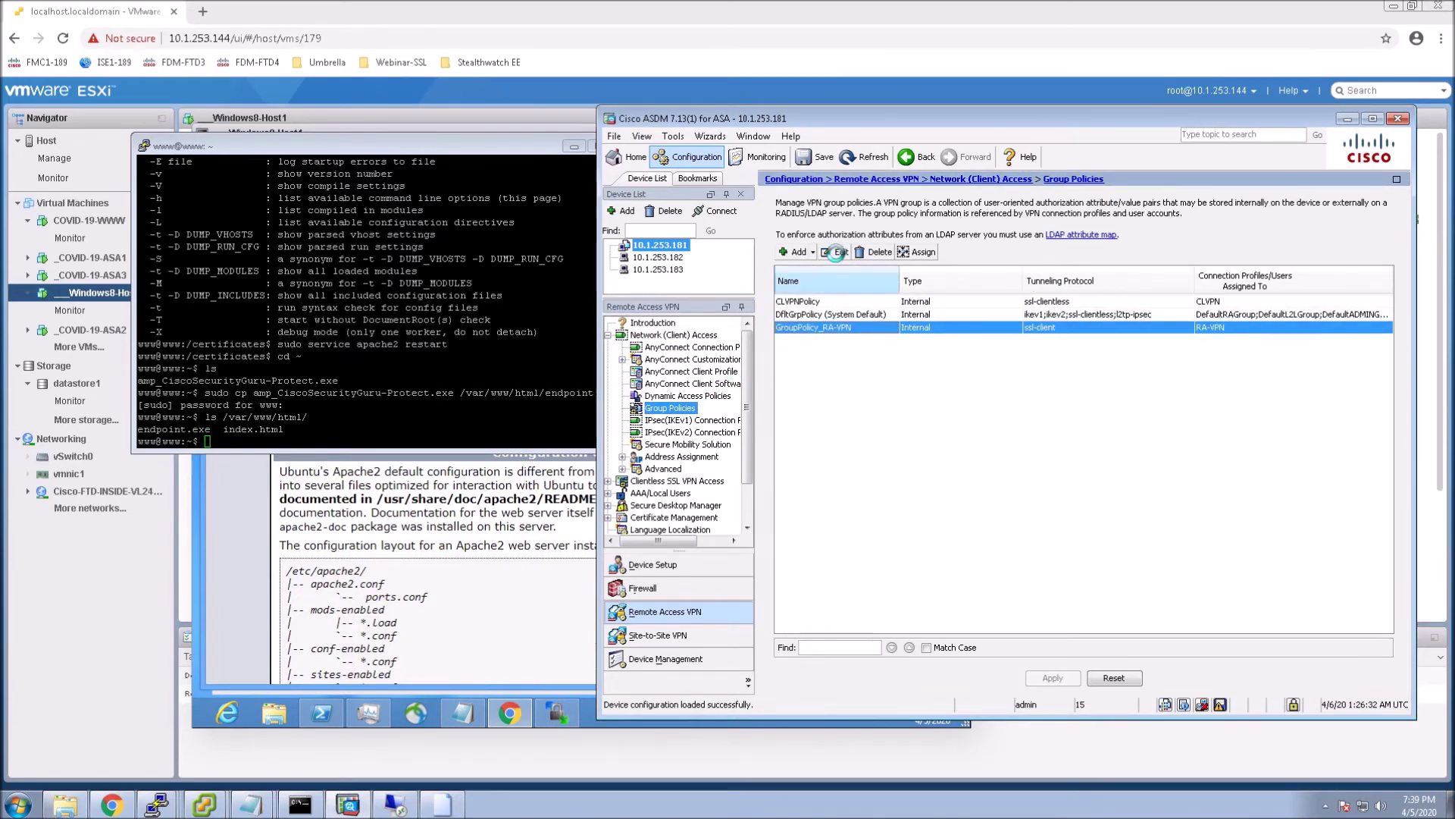
click(835, 253)
click(536, 226)
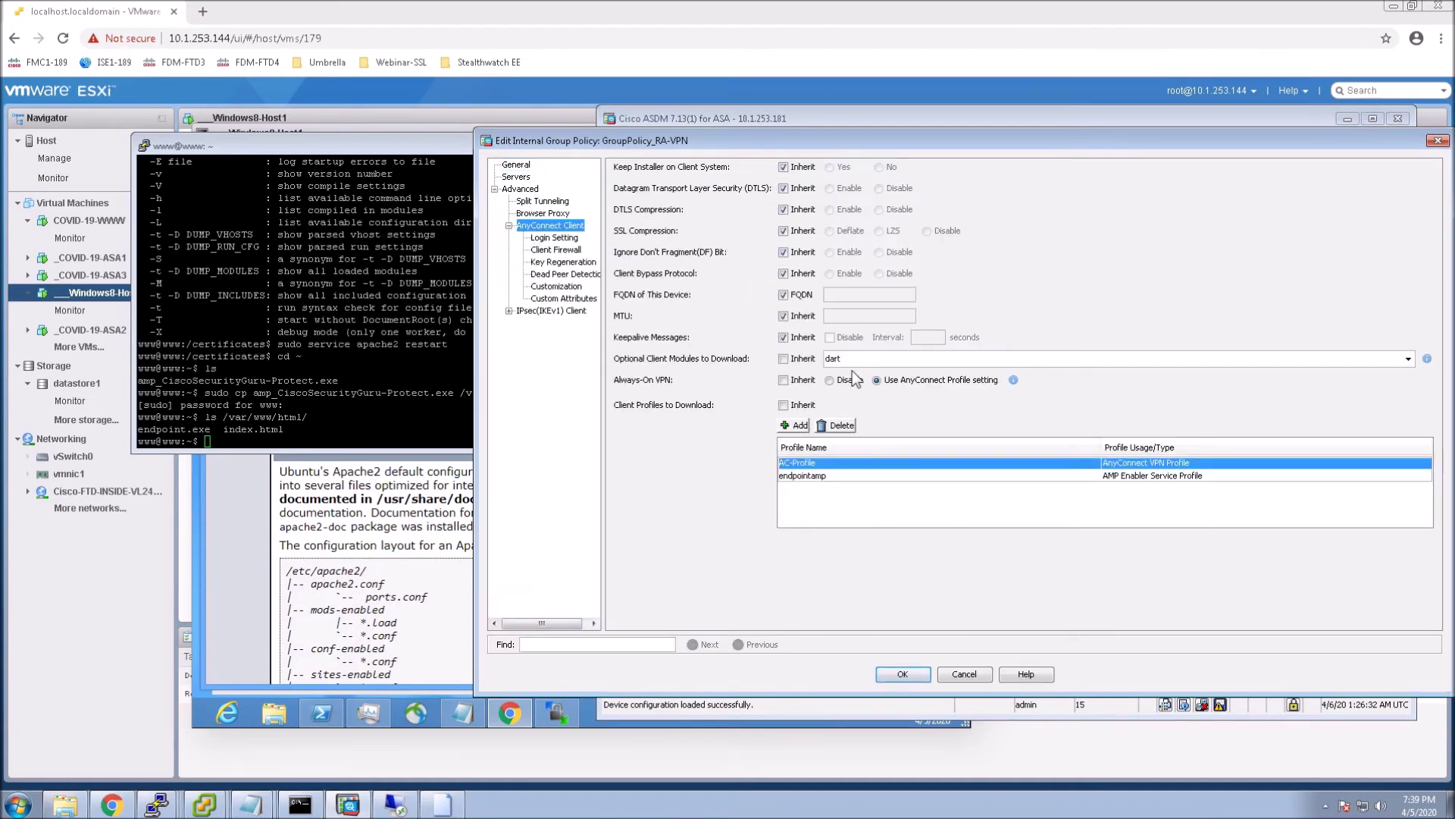
click(1408, 359)
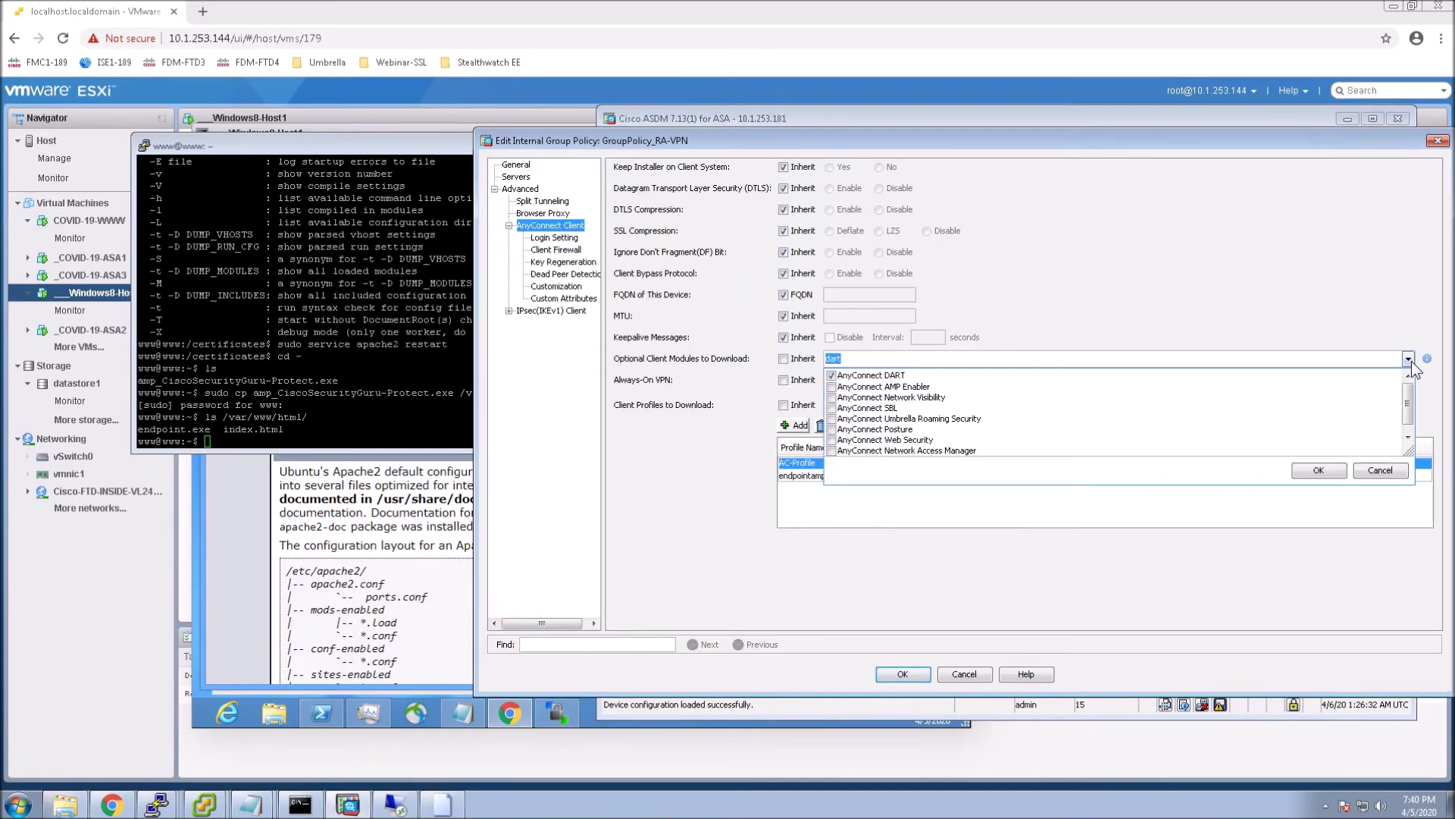
click(831, 419)
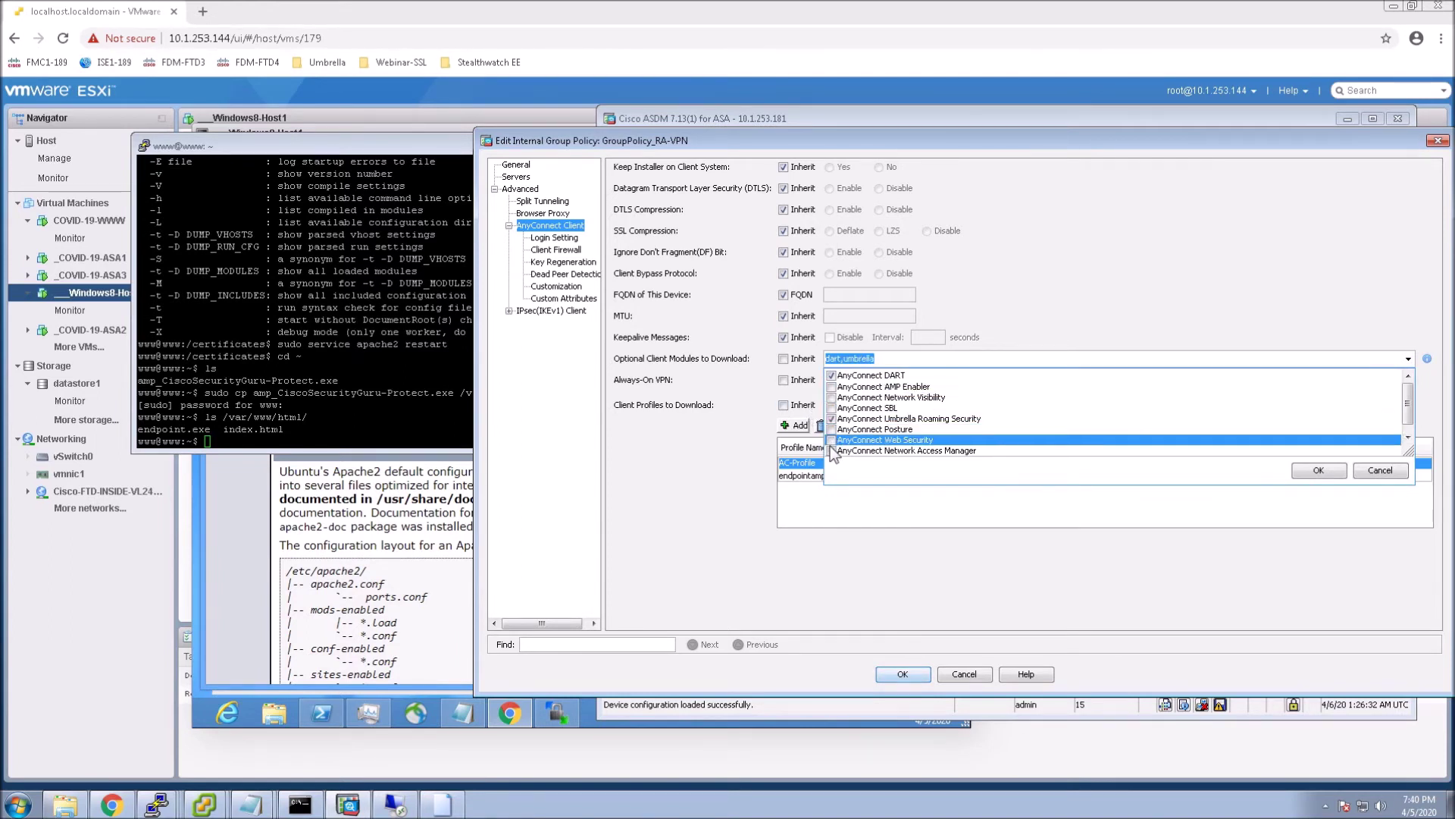
click(831, 386)
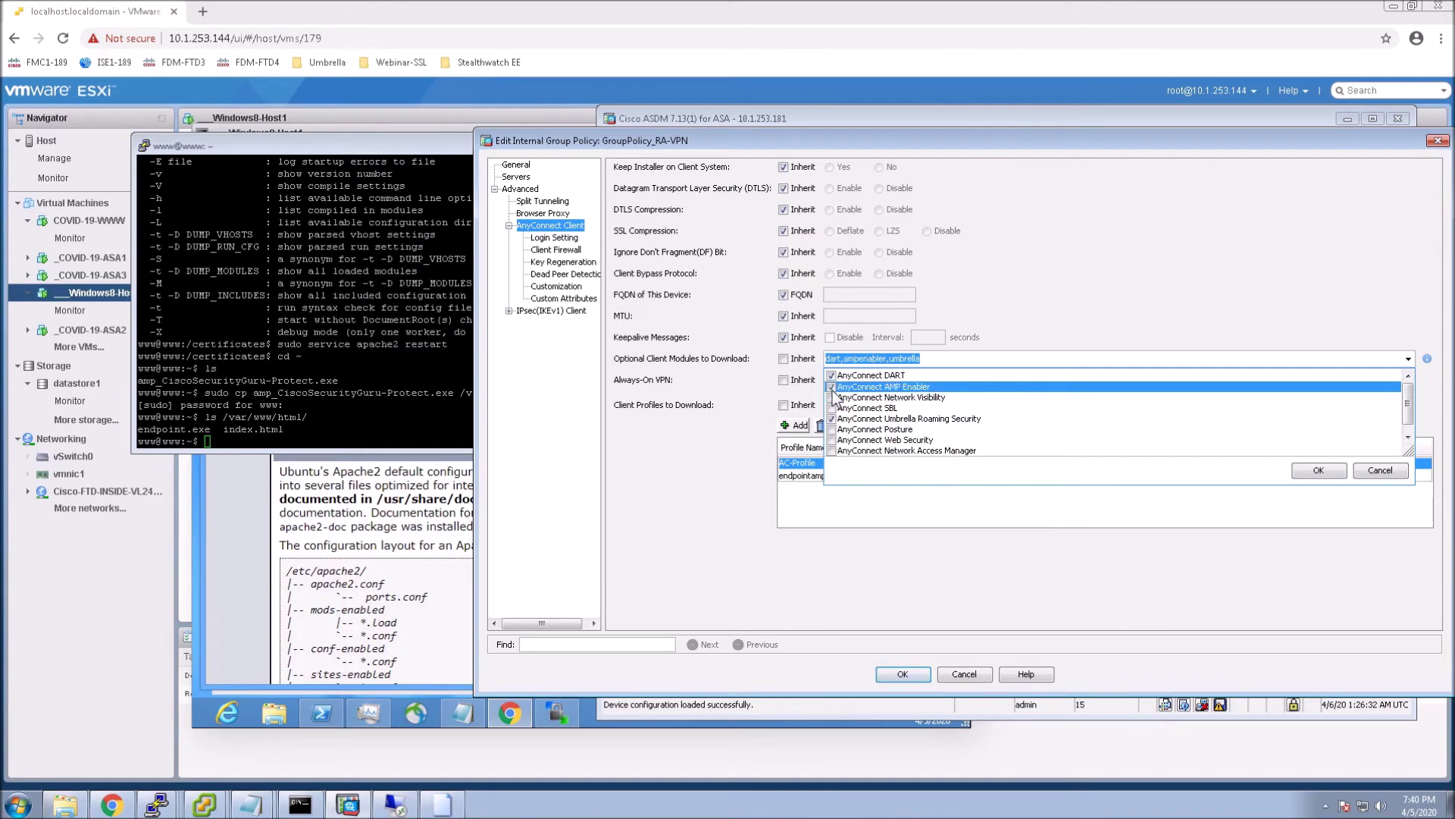
click(1319, 470)
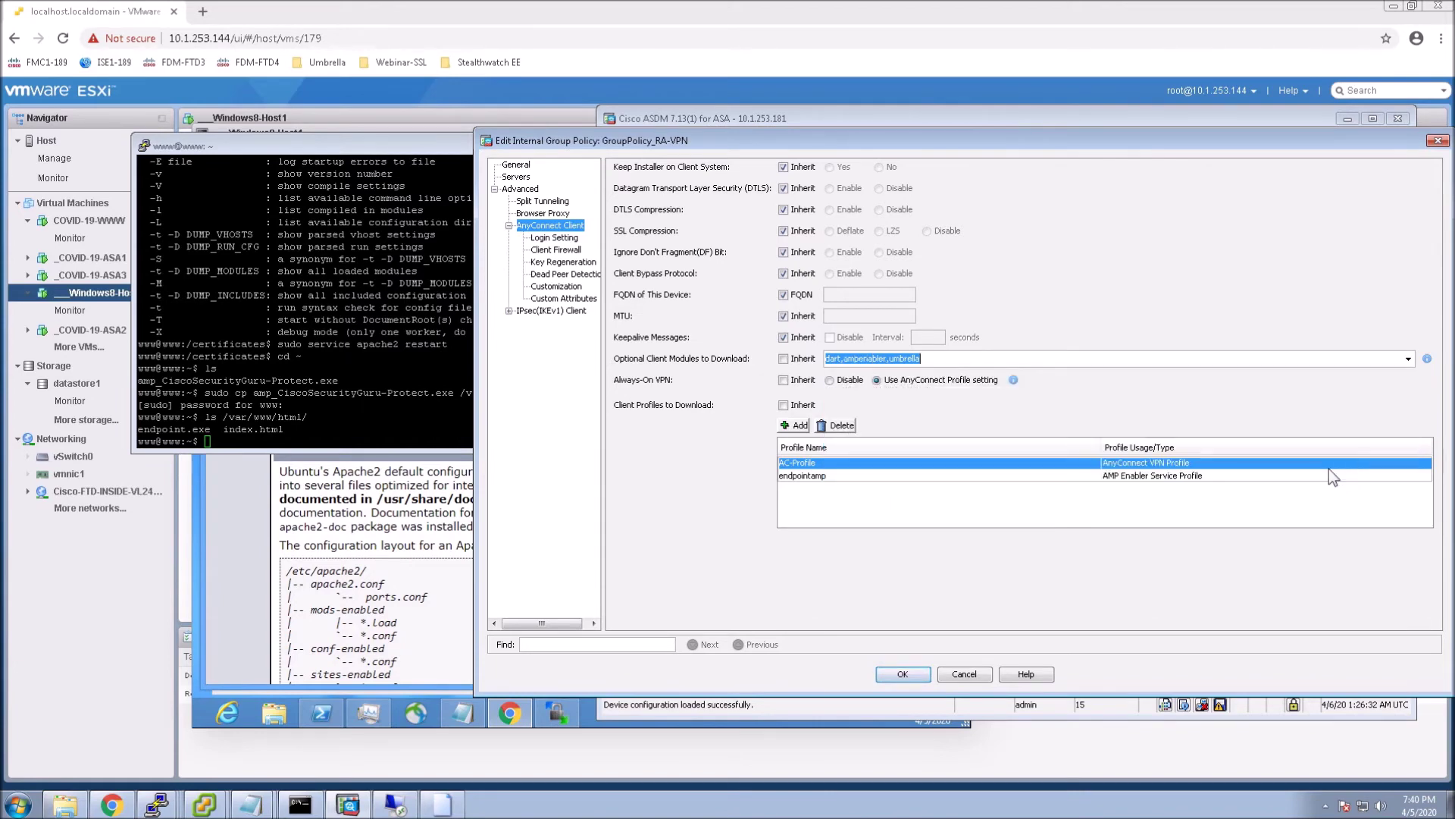
- Add AC-UmbrellaProfile to the policy's client profiles, save, and apply to the ASA
click(798, 426)
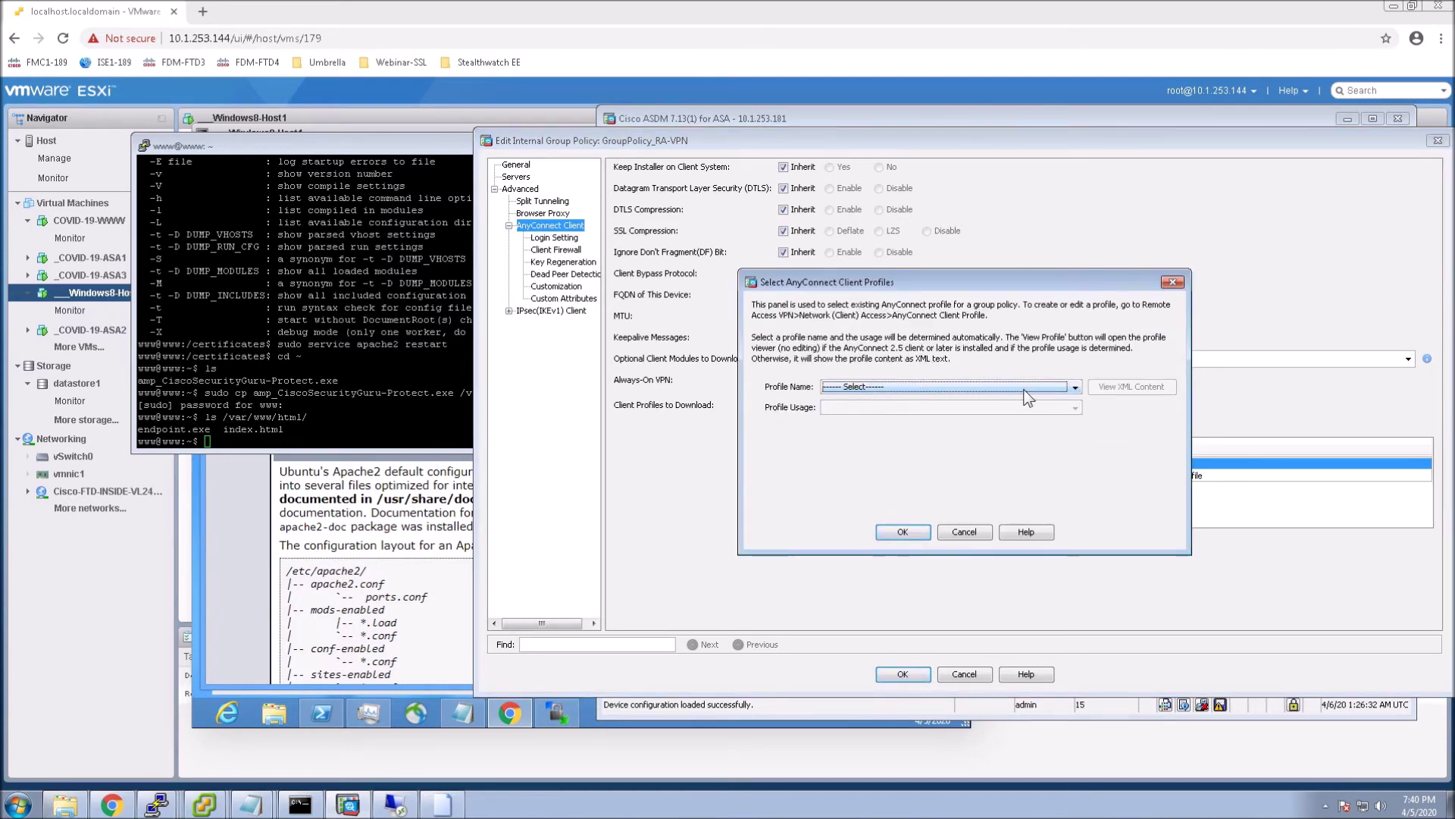
click(1074, 387)
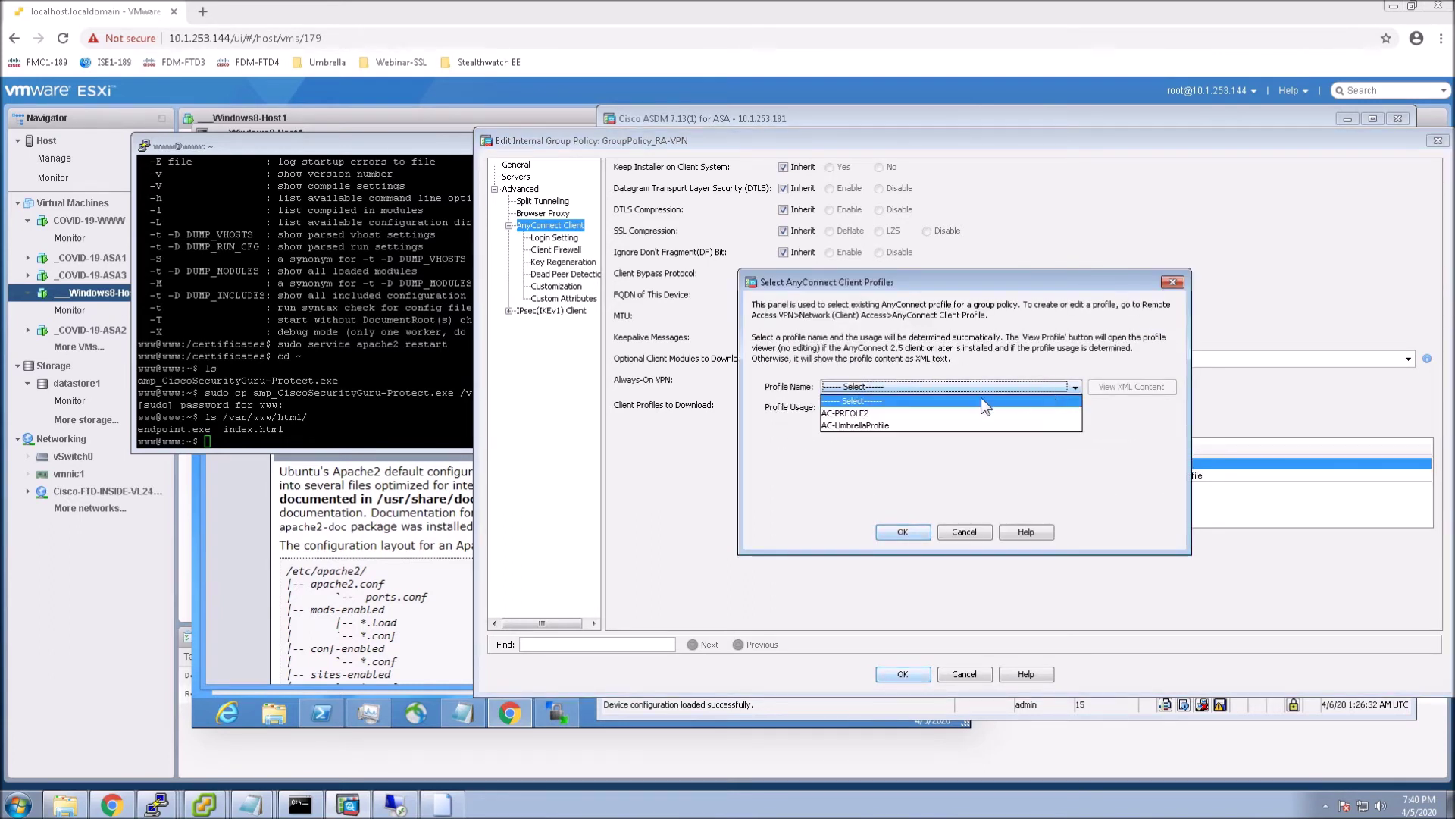
click(876, 425)
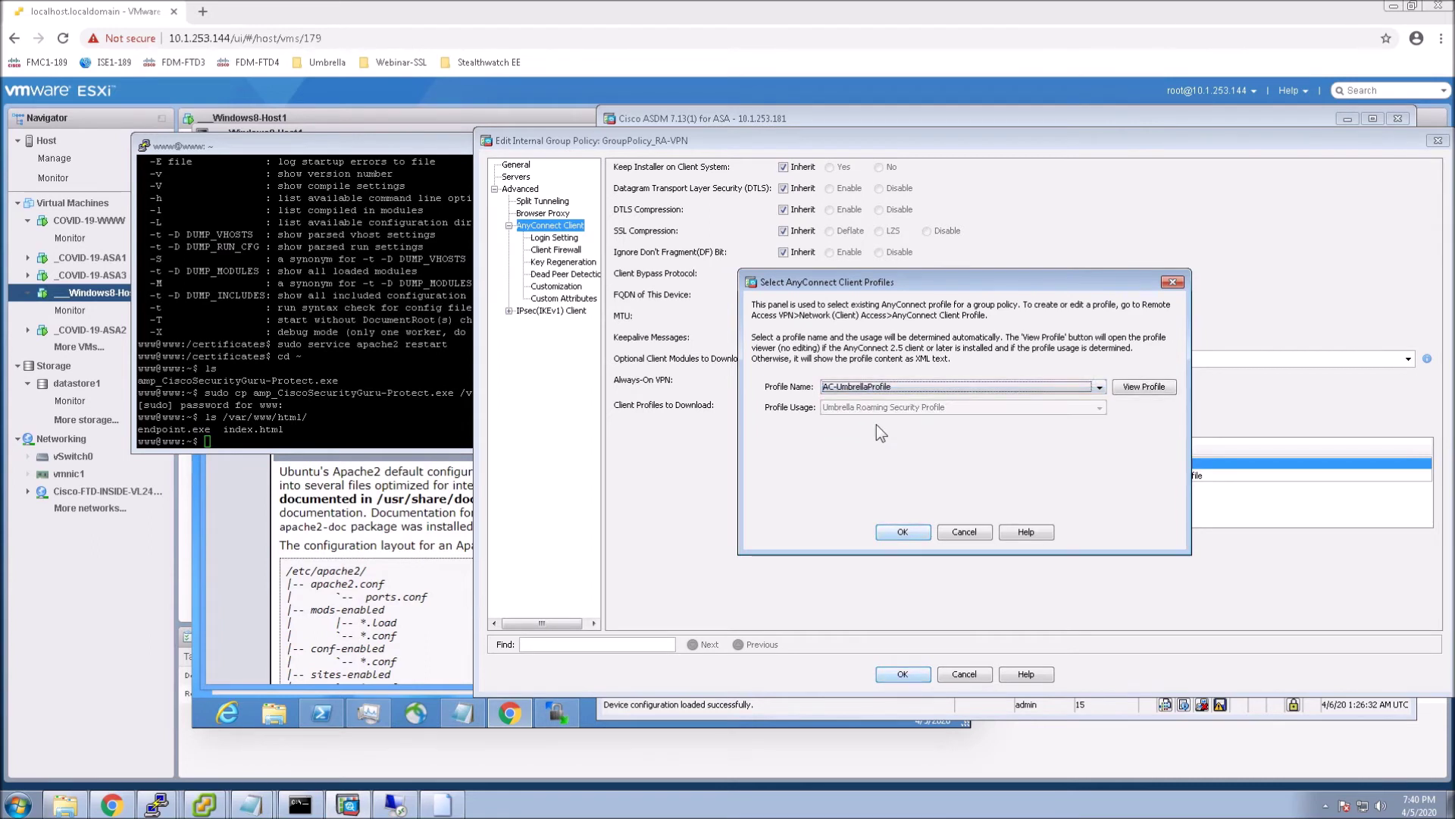
click(895, 532)
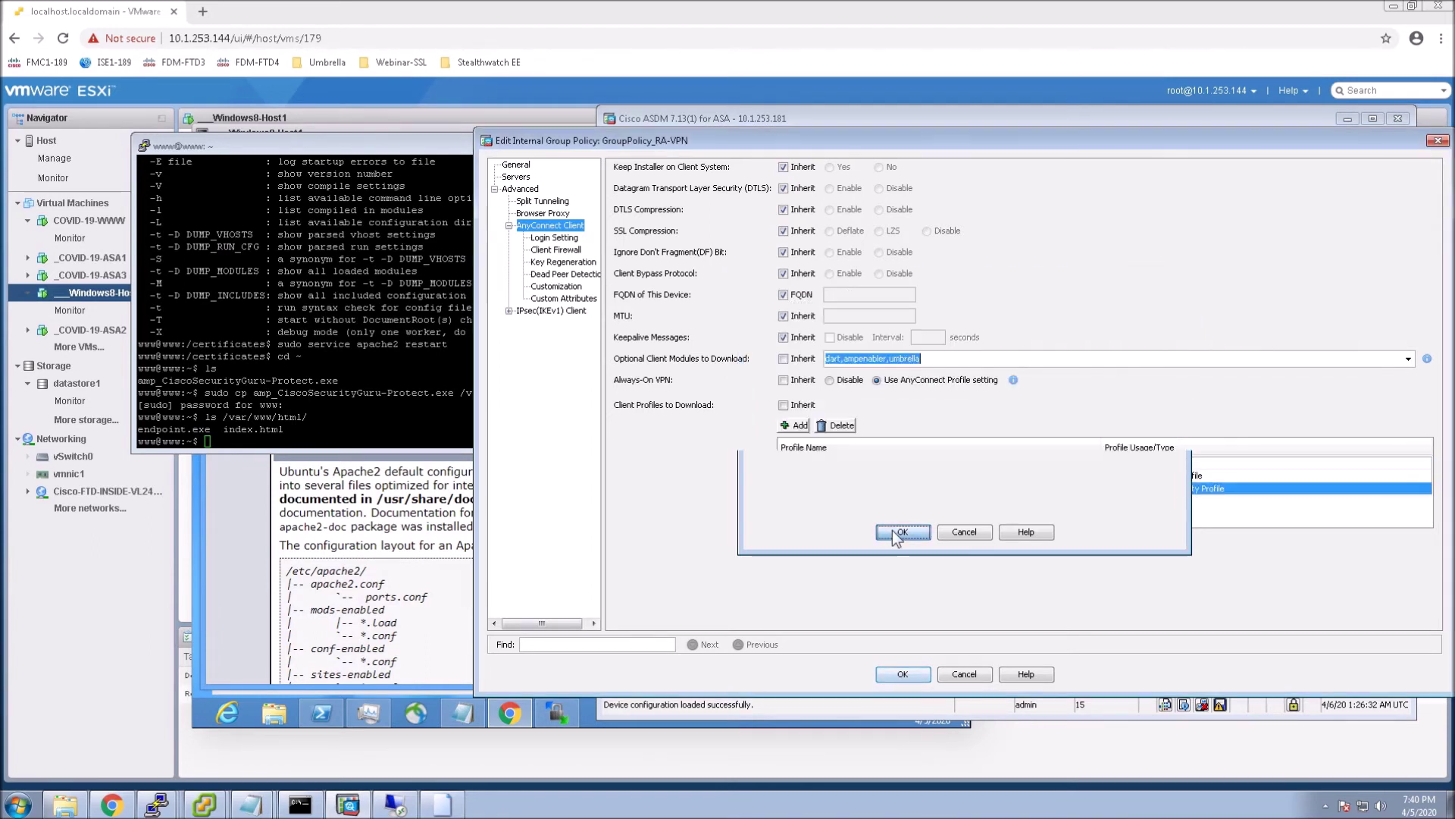
click(901, 677)
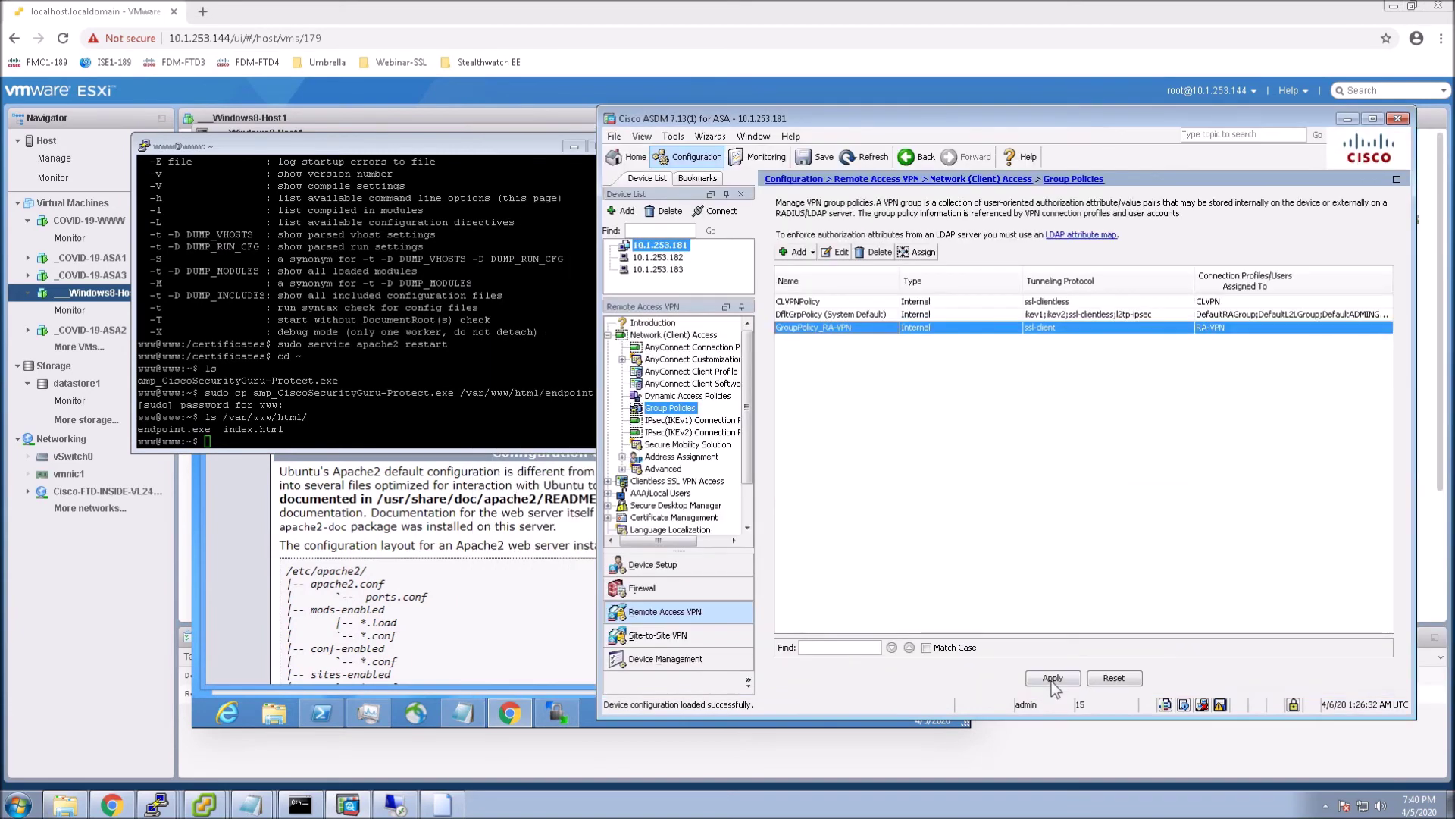
click(1052, 678)
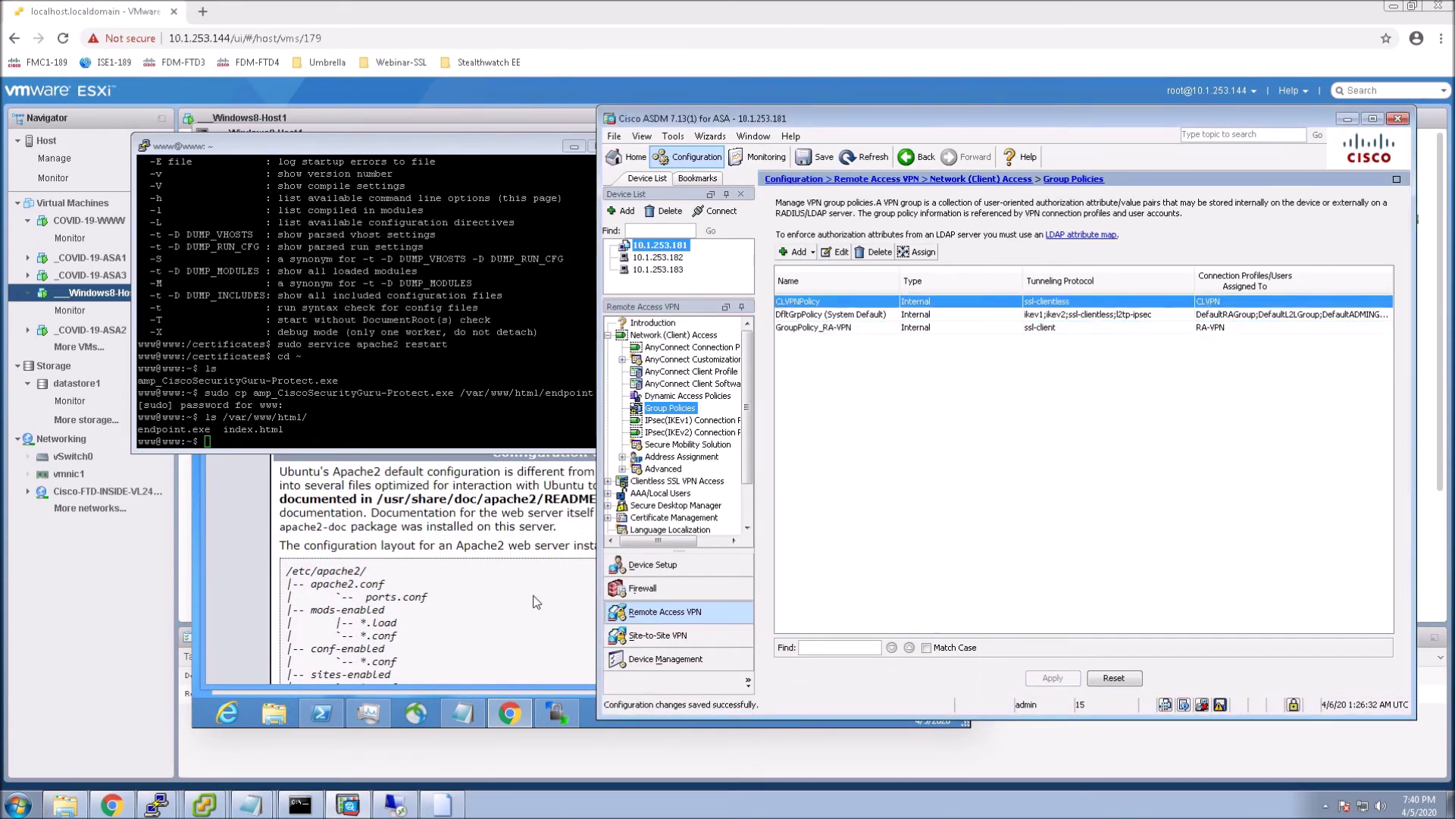
click(536, 602)
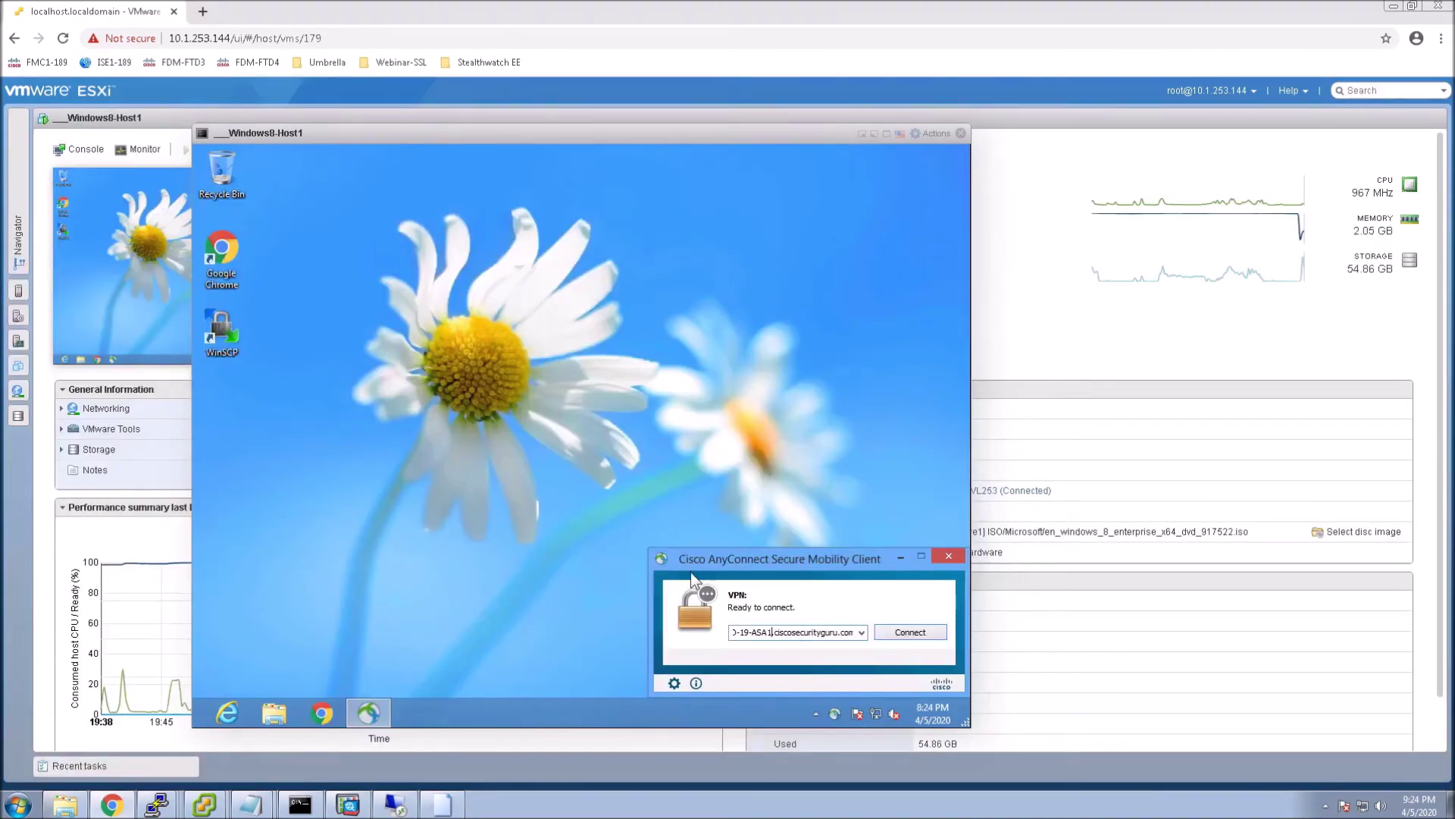
- Connect AnyConnect to COVID-19-ASA1 with the account password and open its status window
click(917, 634)
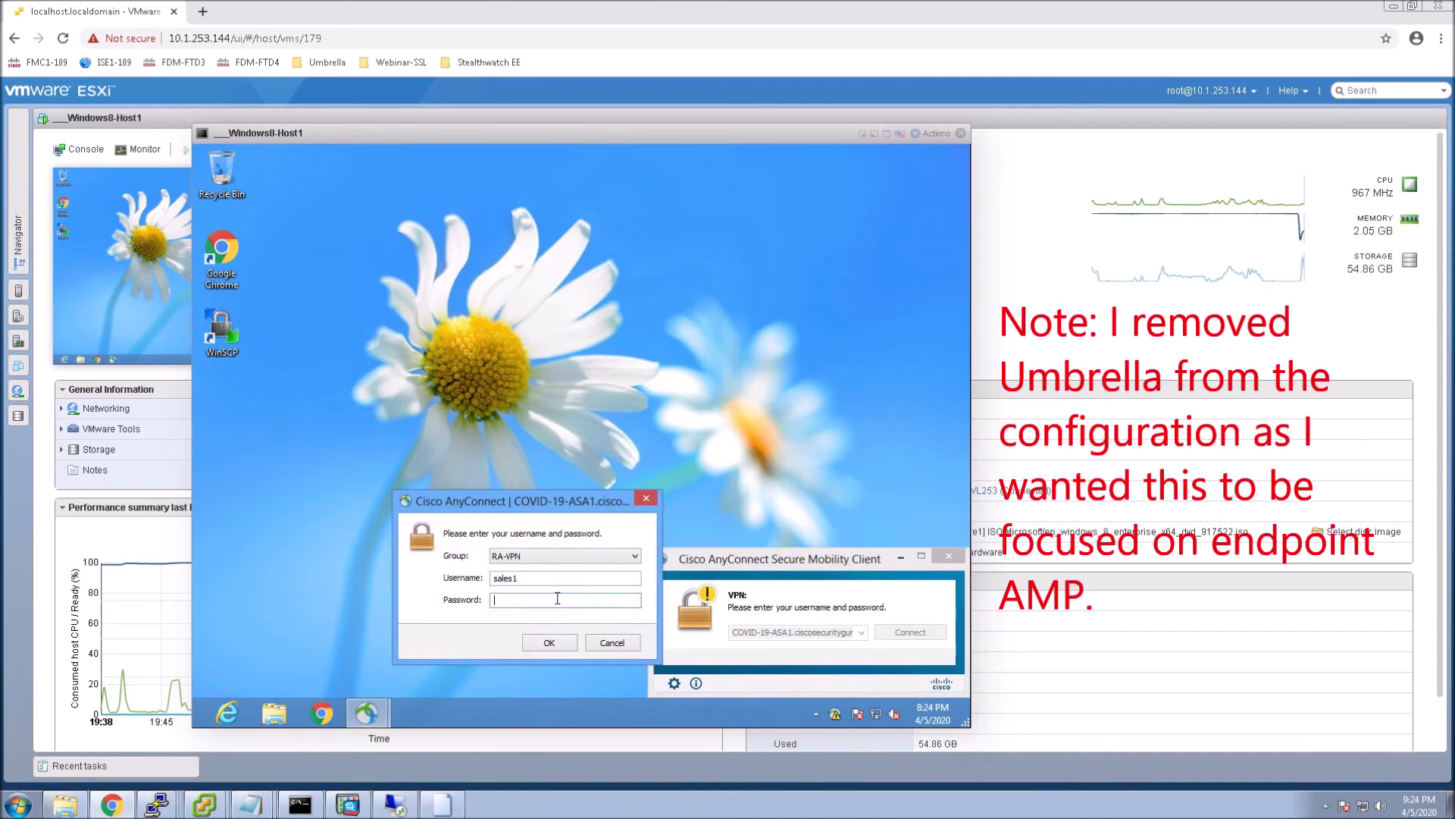
text(********)
key(Return)
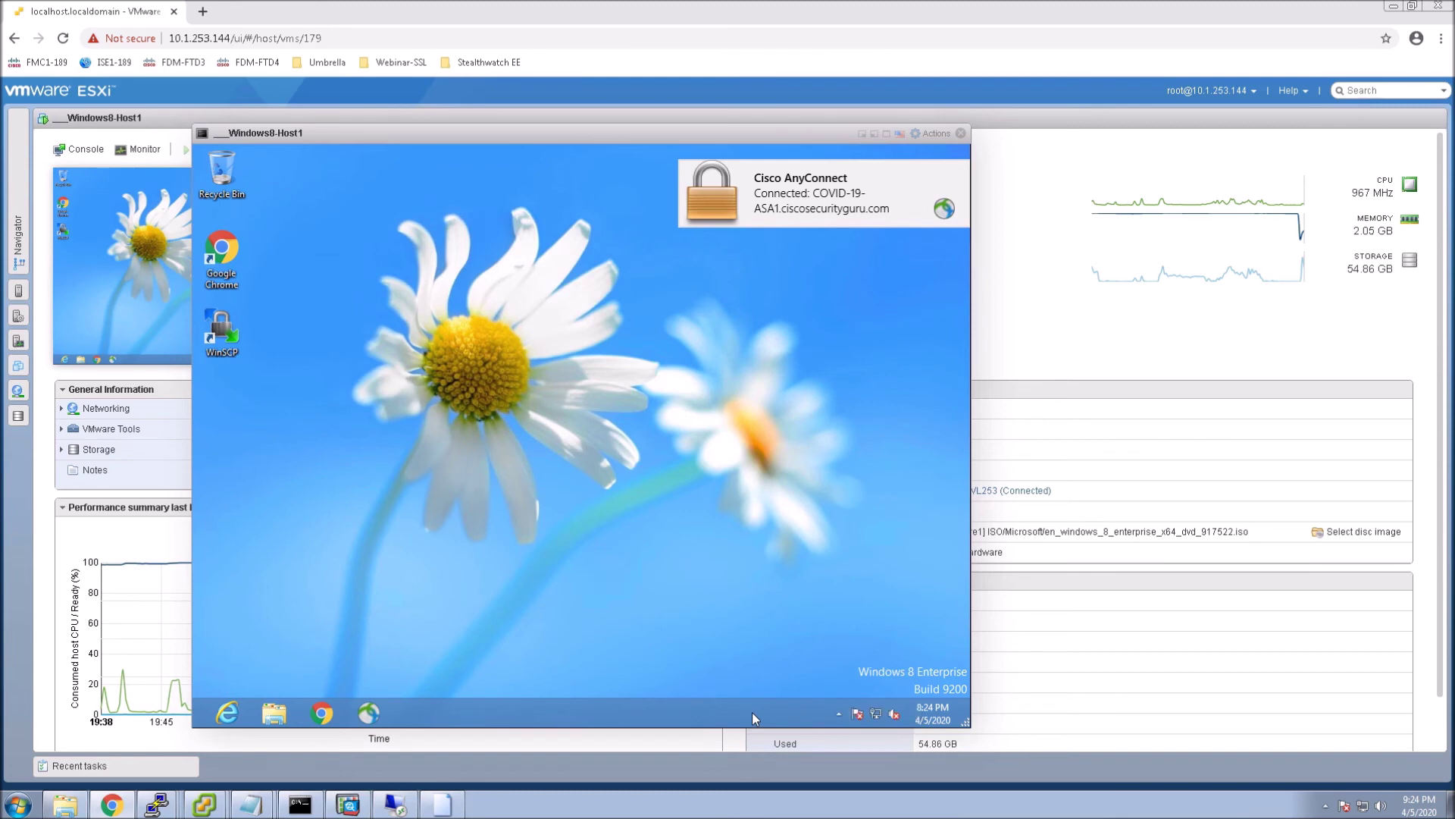
click(838, 715)
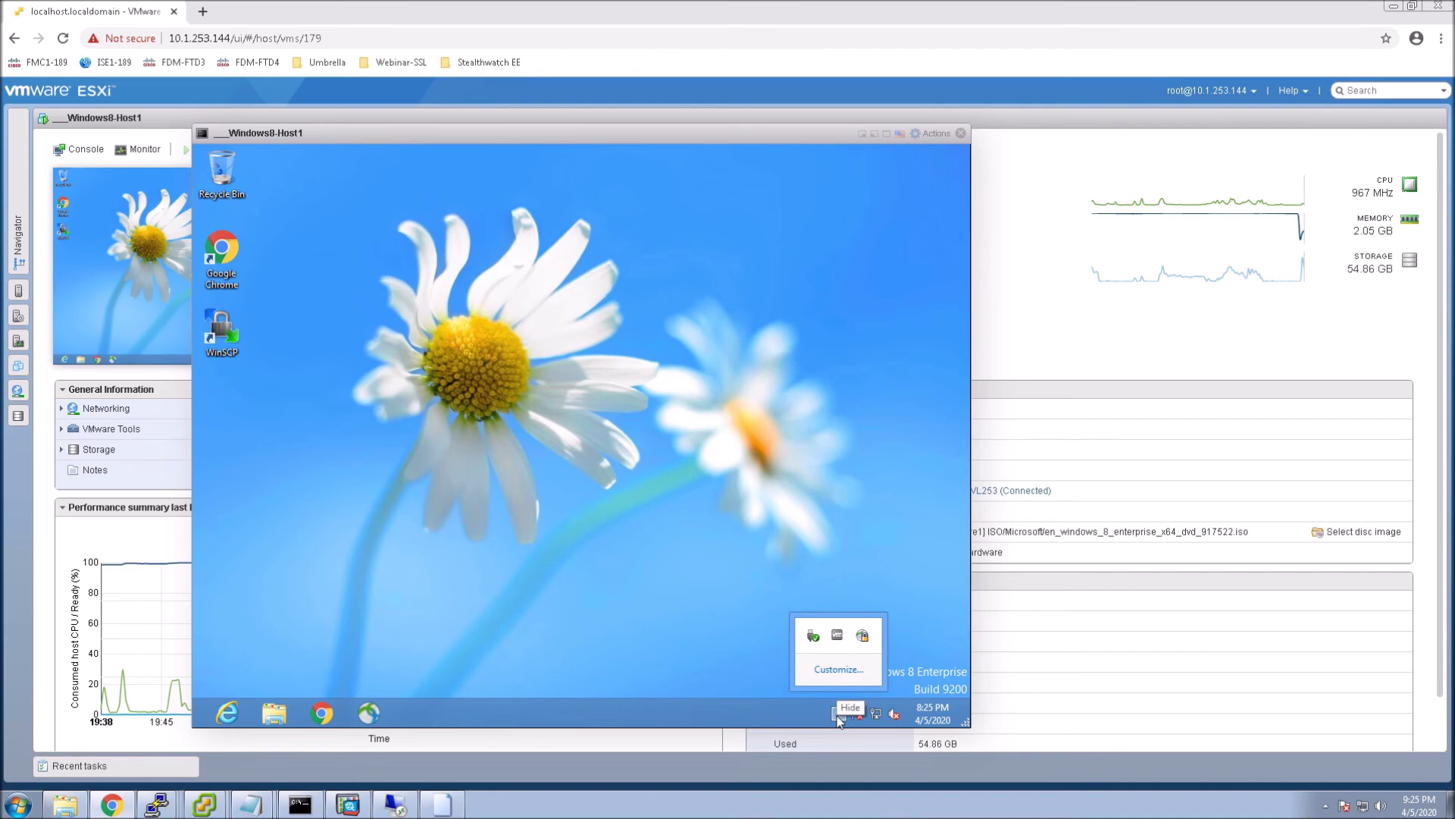
click(862, 635)
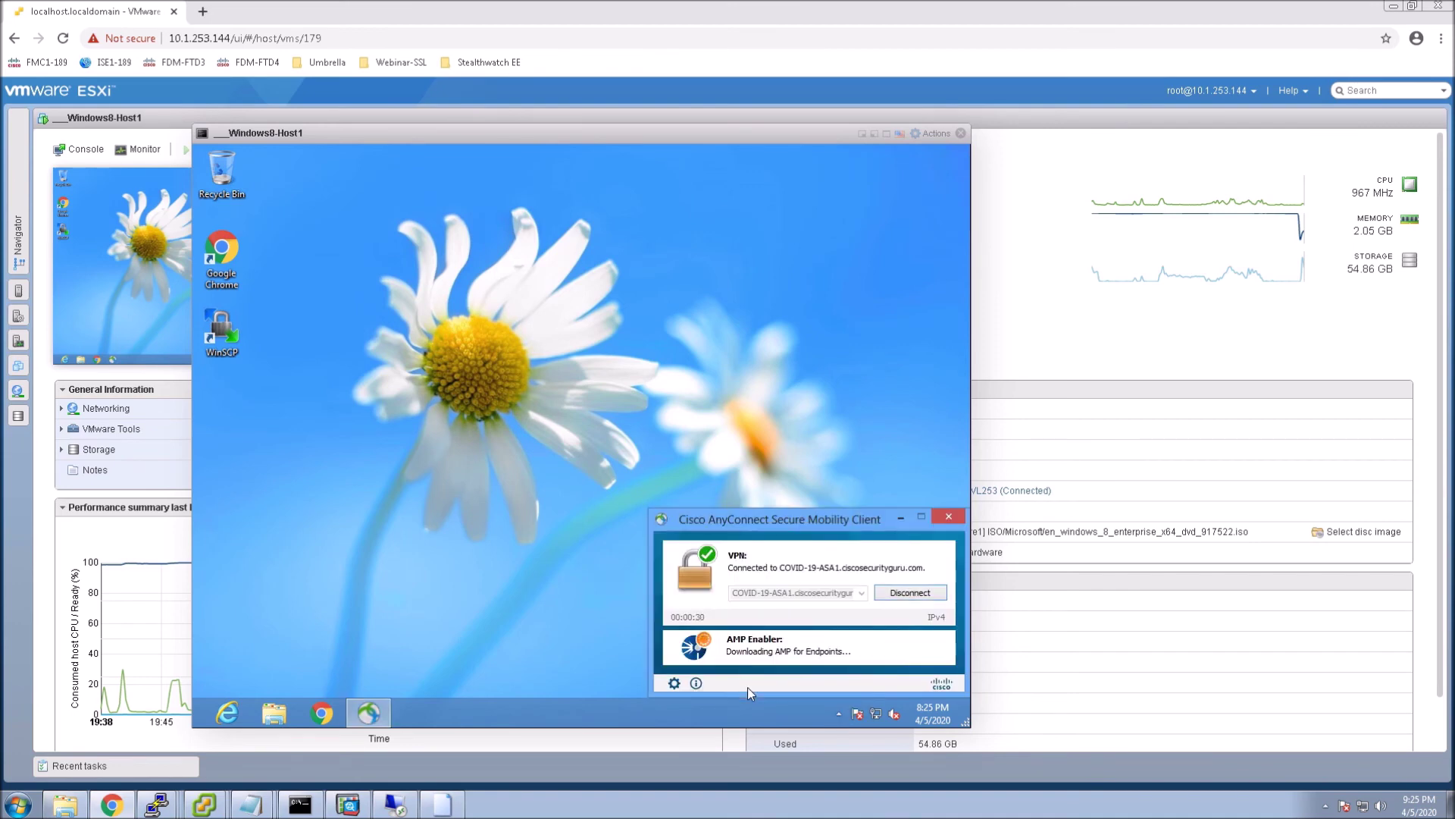